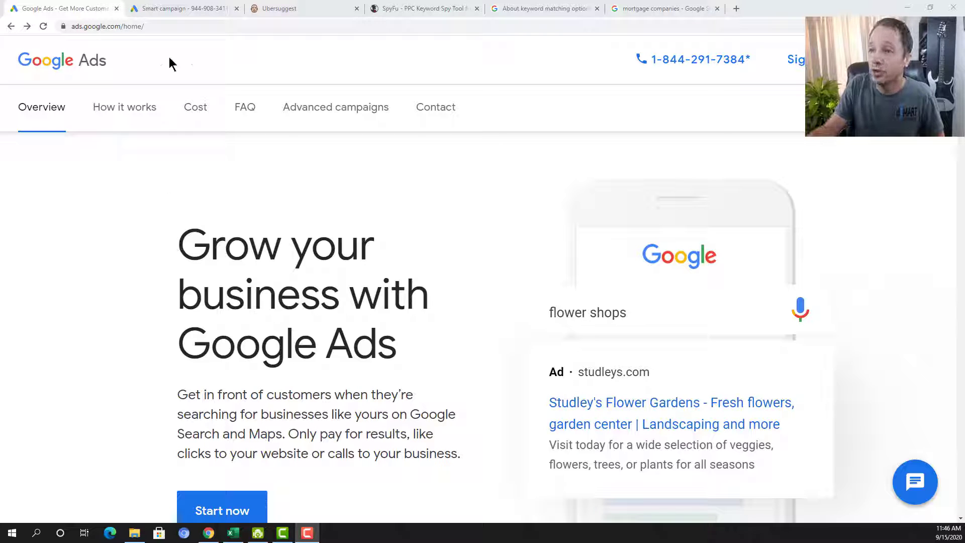
Go to the new campaign setup and choose the Leads goal with the Search campaign type.
click(186, 8)
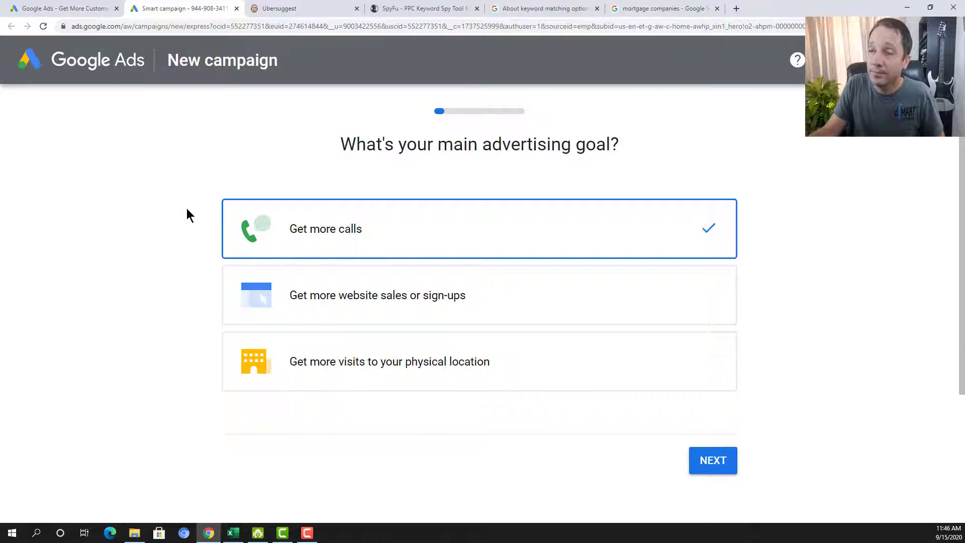
scroll(134, 261, down, 3)
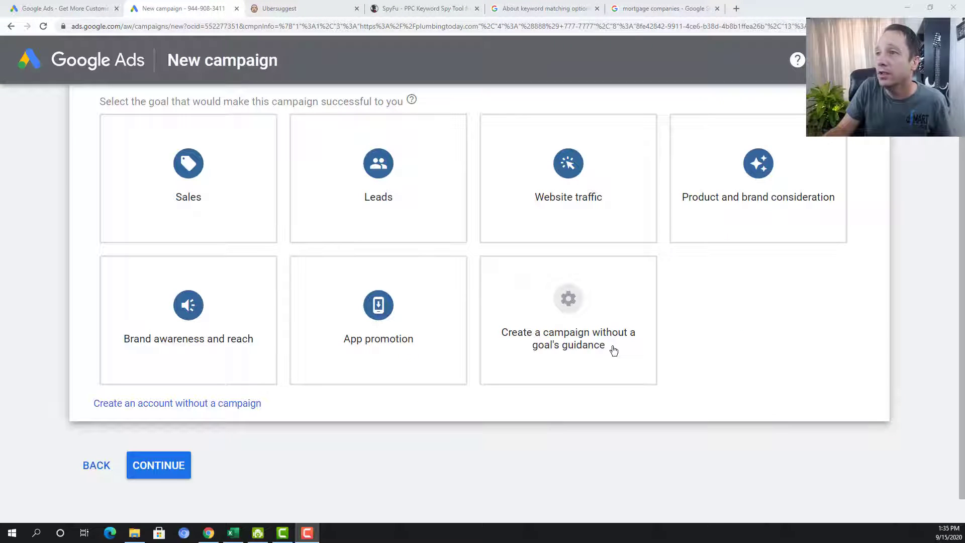
click(614, 349)
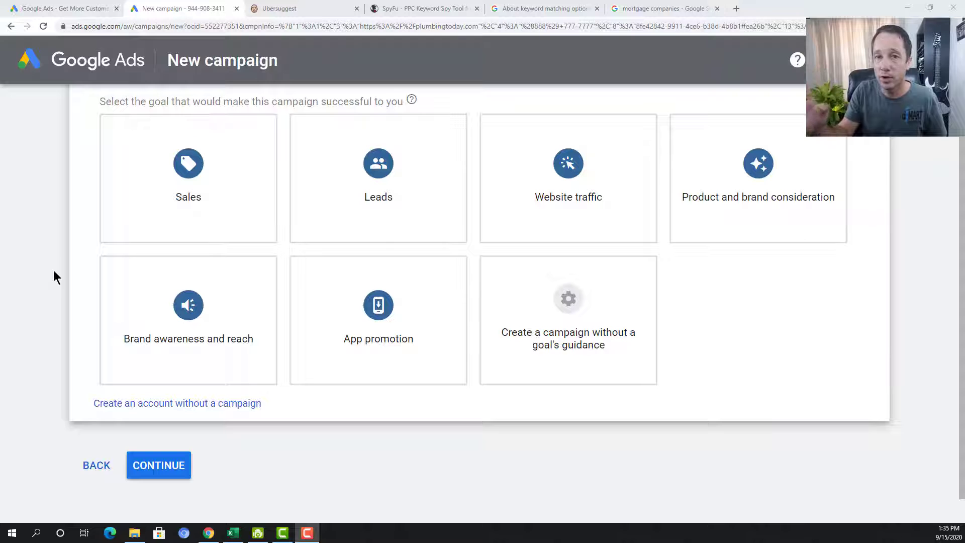
scroll(53, 270, up, 1)
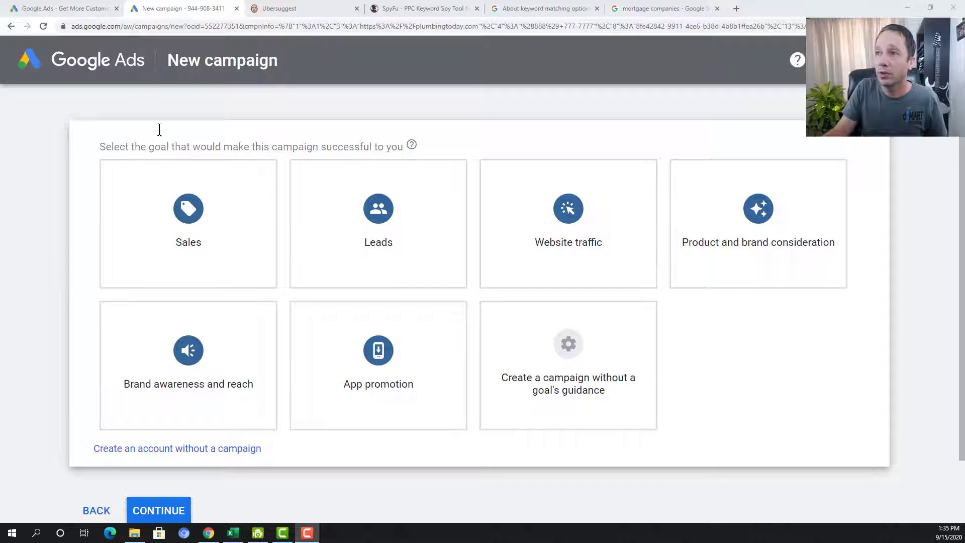
click(380, 208)
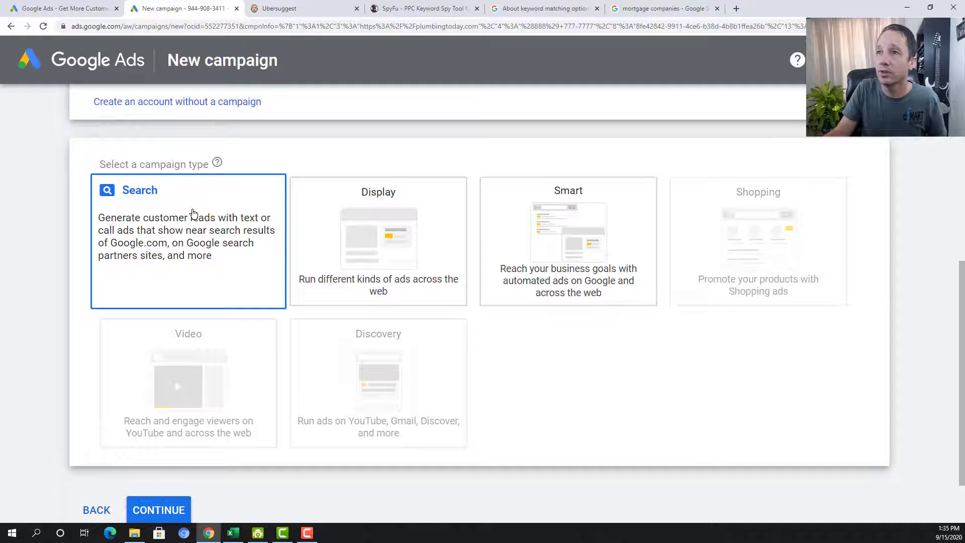
click(192, 214)
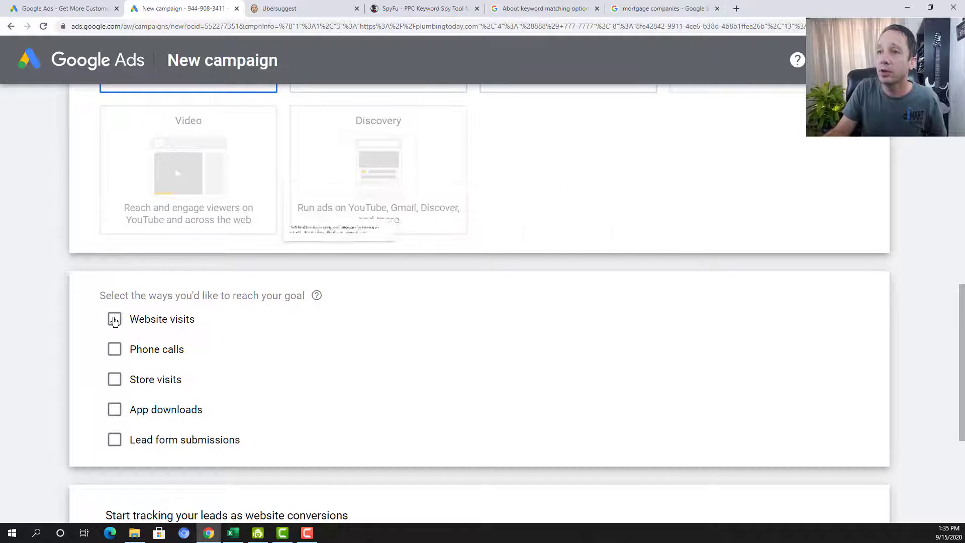
Select website visits and phone calls as the ways to reach the goal, and continue to the campaign settings.
click(114, 320)
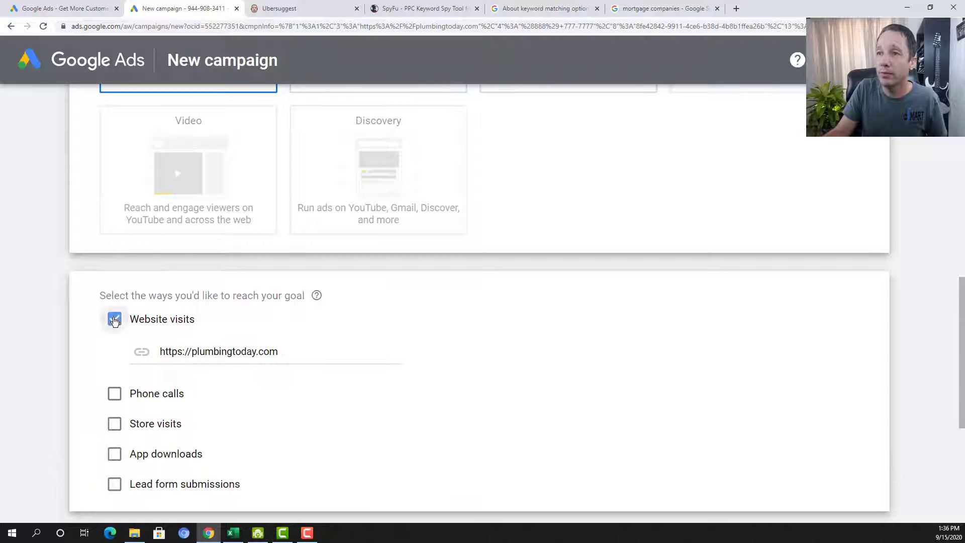
click(117, 397)
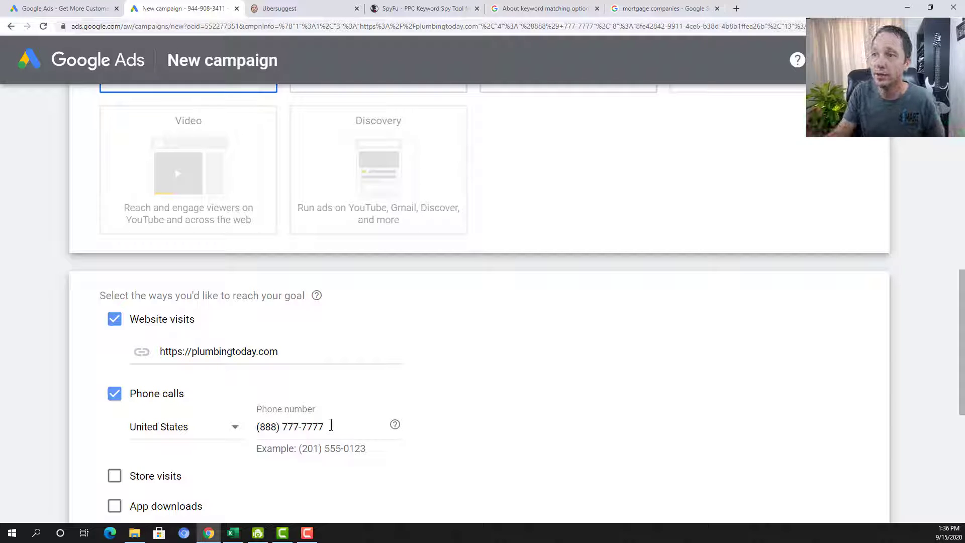
scroll(334, 429, down, 3)
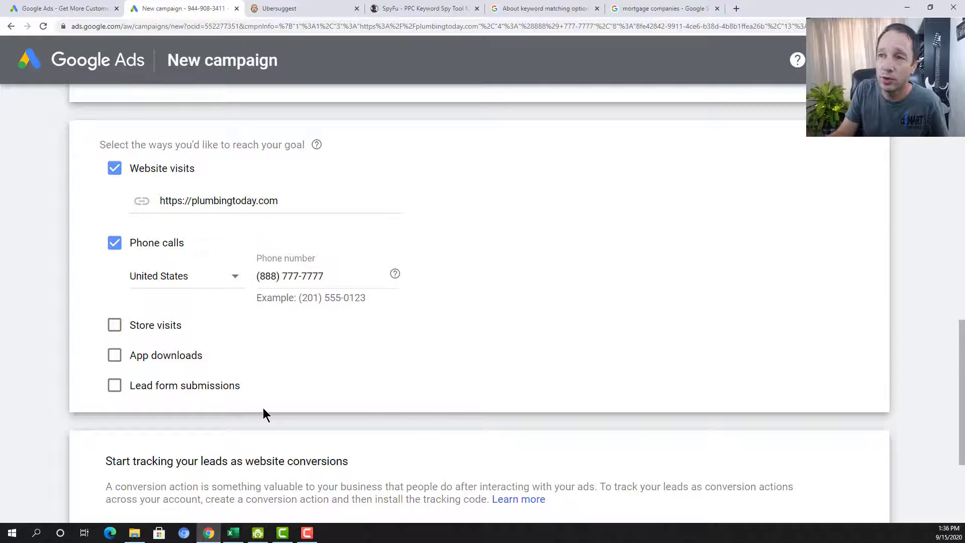
scroll(263, 408, down, 3)
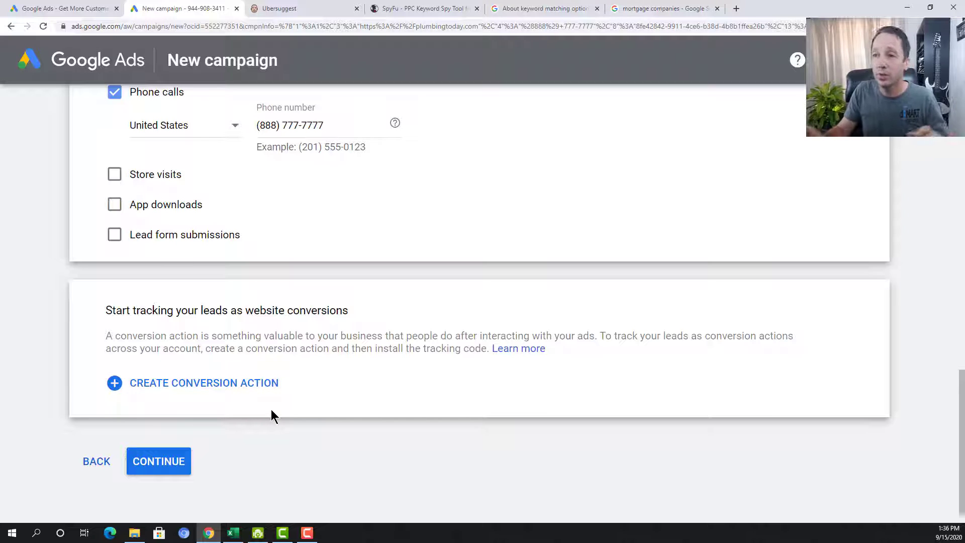
click(152, 467)
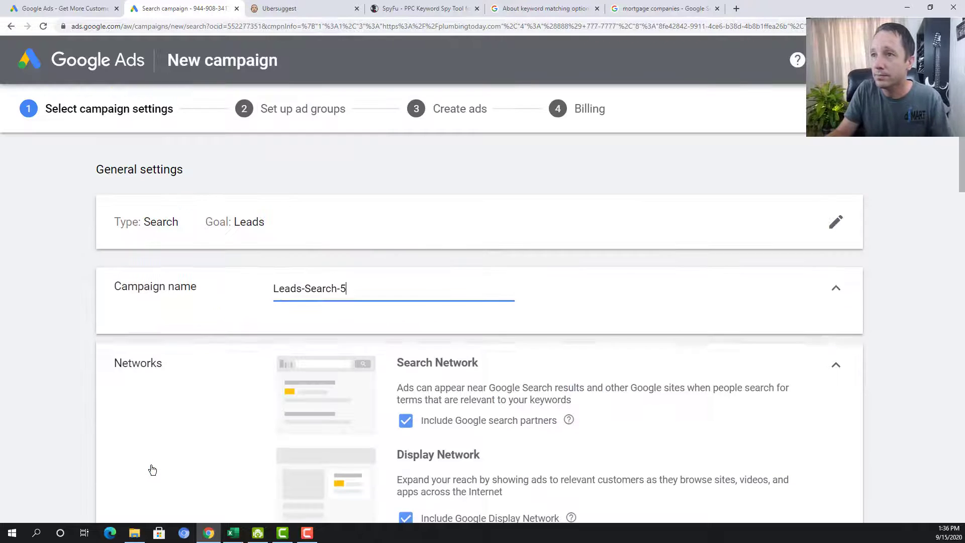
Name the campaign Plumbing.
drag(351, 291, 247, 285)
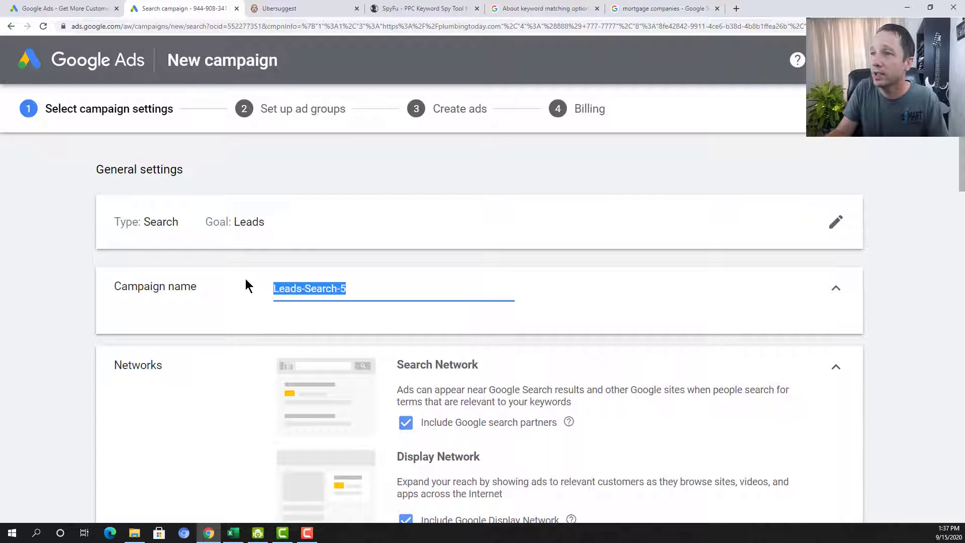
text(Plu)
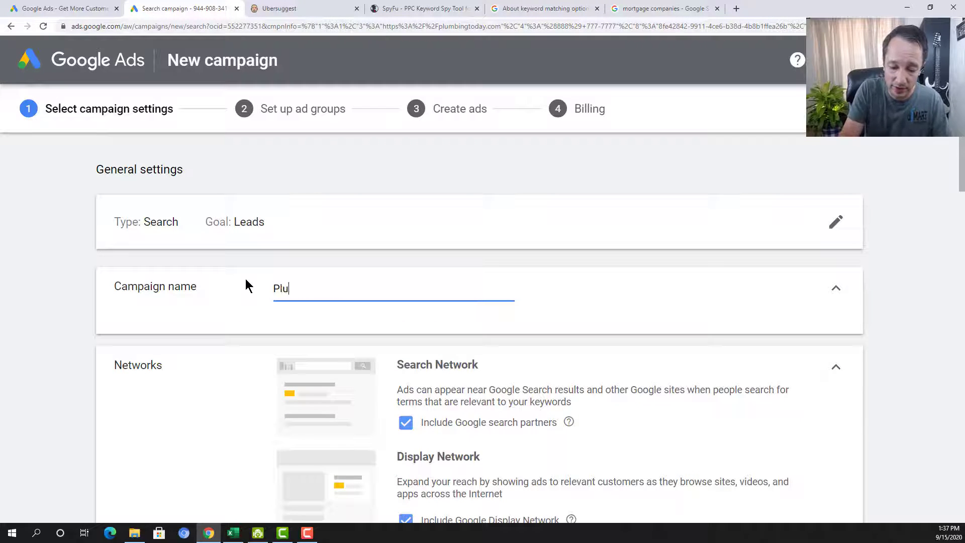
text(mbing)
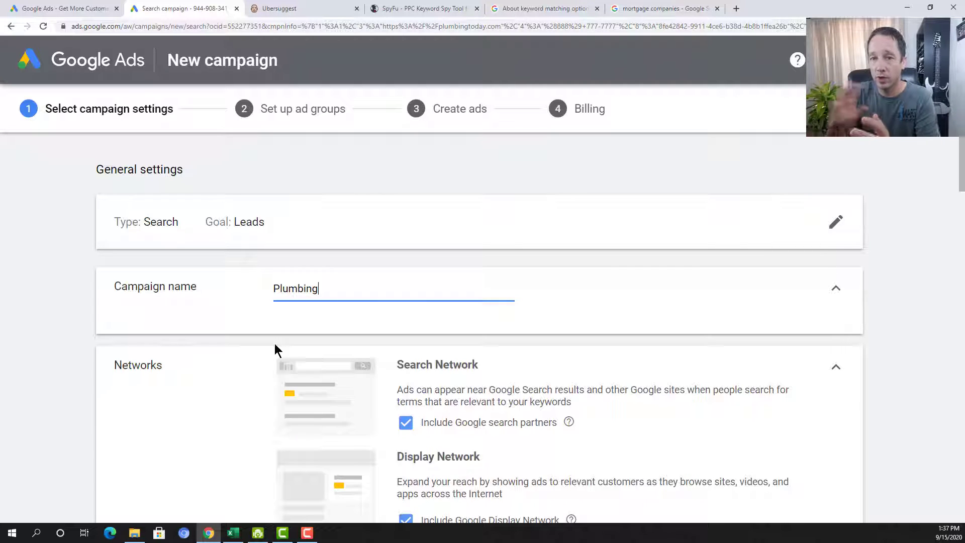
Exclude Google search partners and the Google Display Network from the campaign's networks.
scroll(250, 393, down, 2)
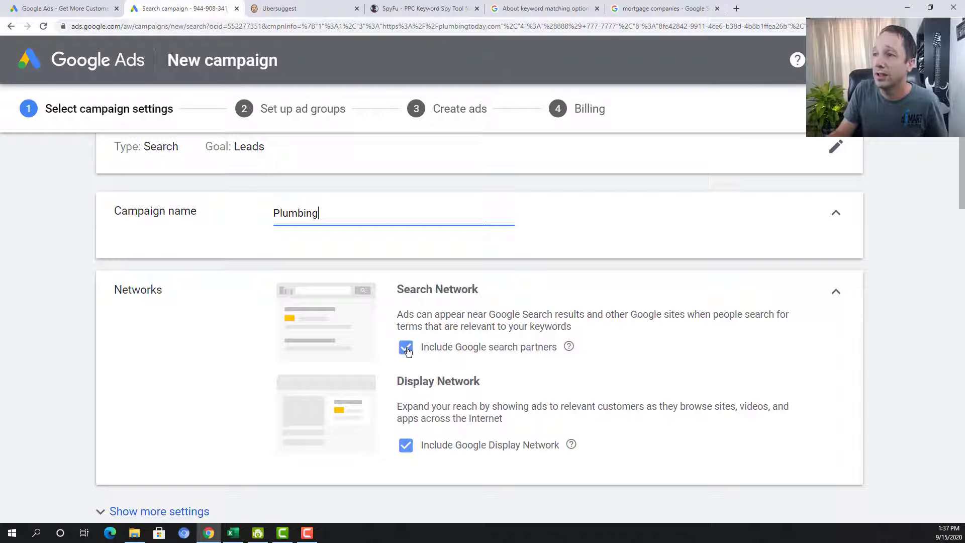
click(406, 349)
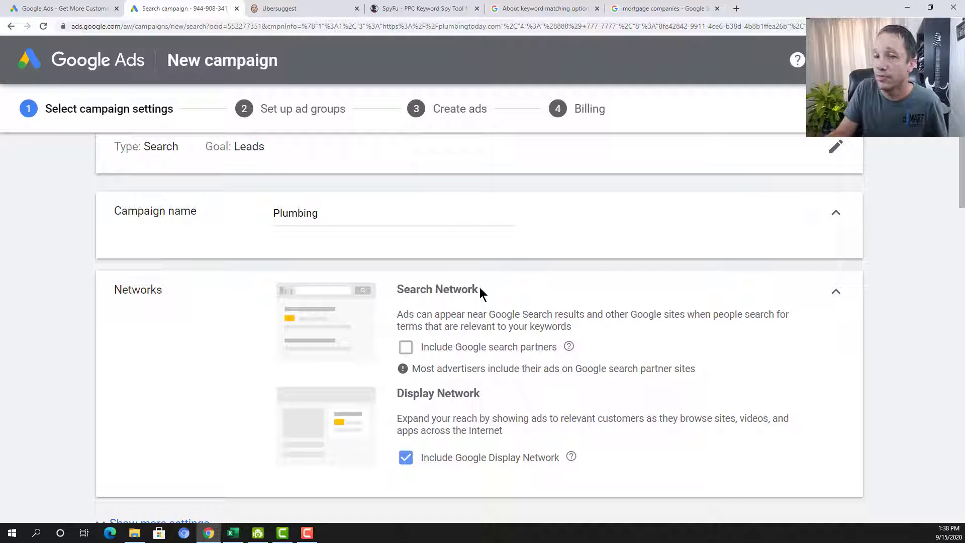
scroll(334, 386, down, 3)
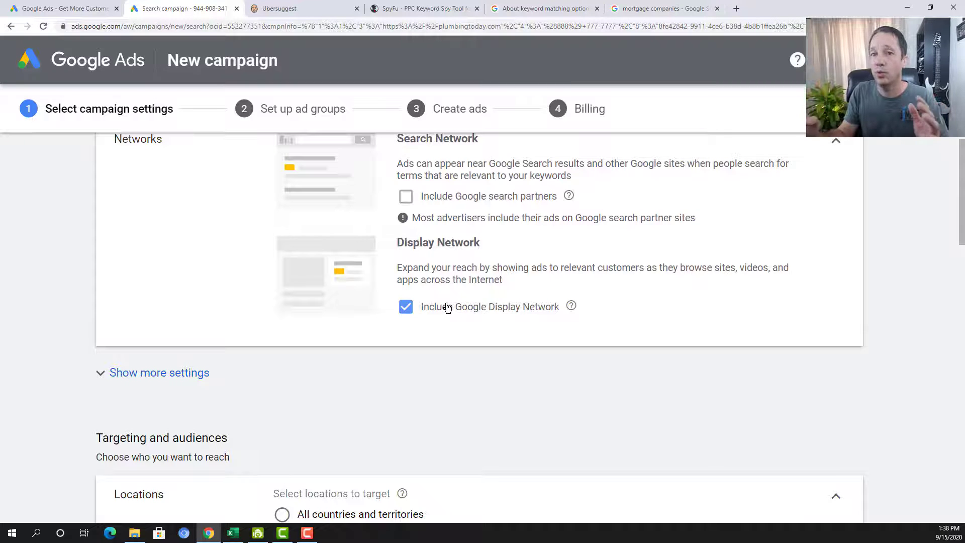
click(405, 308)
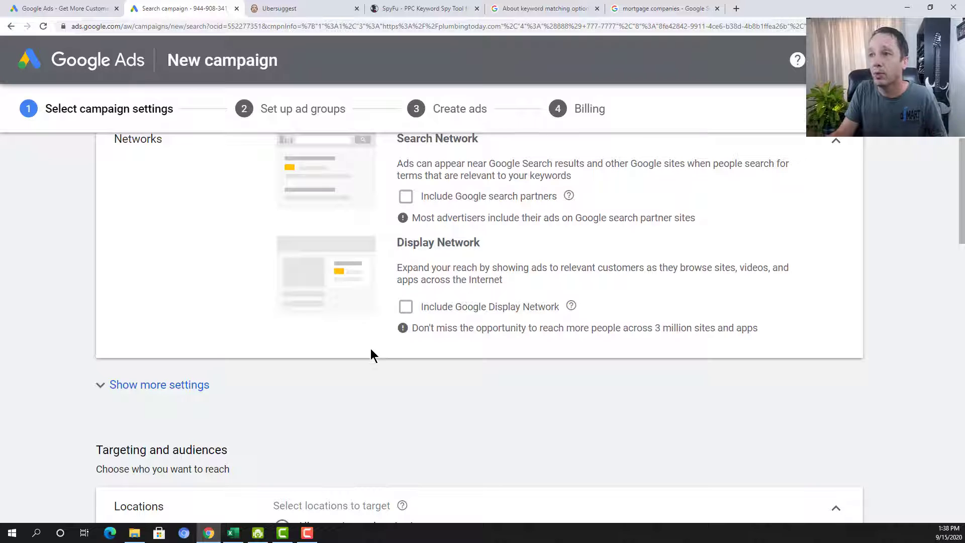
Set the location options to target people in or regularly in targeted locations and exclude people in, or who show interest in, excluded locations.
scroll(370, 368, down, 1)
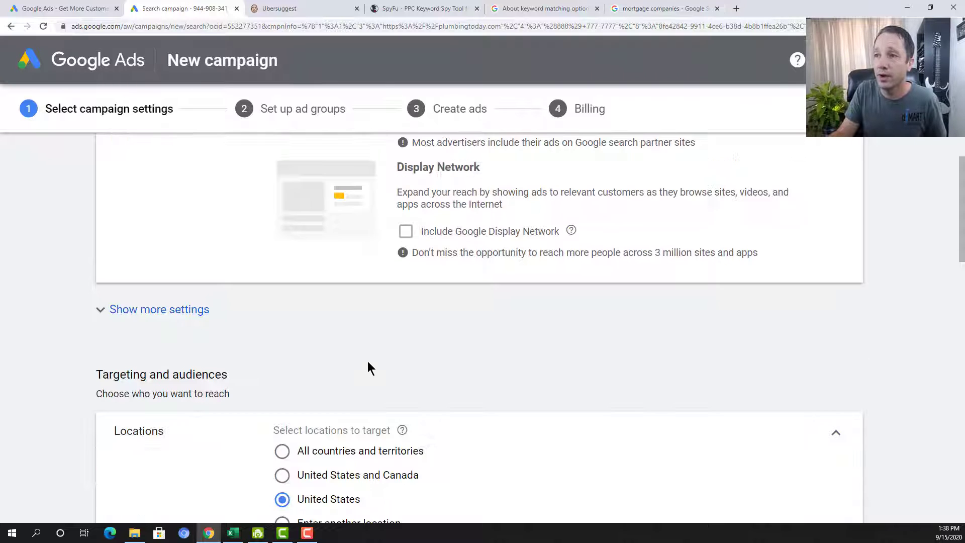
scroll(369, 368, down, 2)
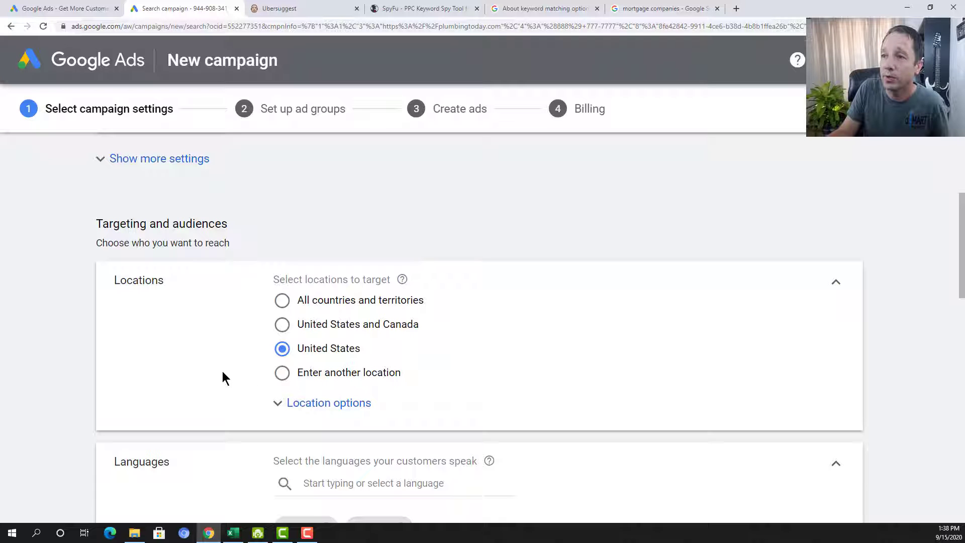
click(278, 402)
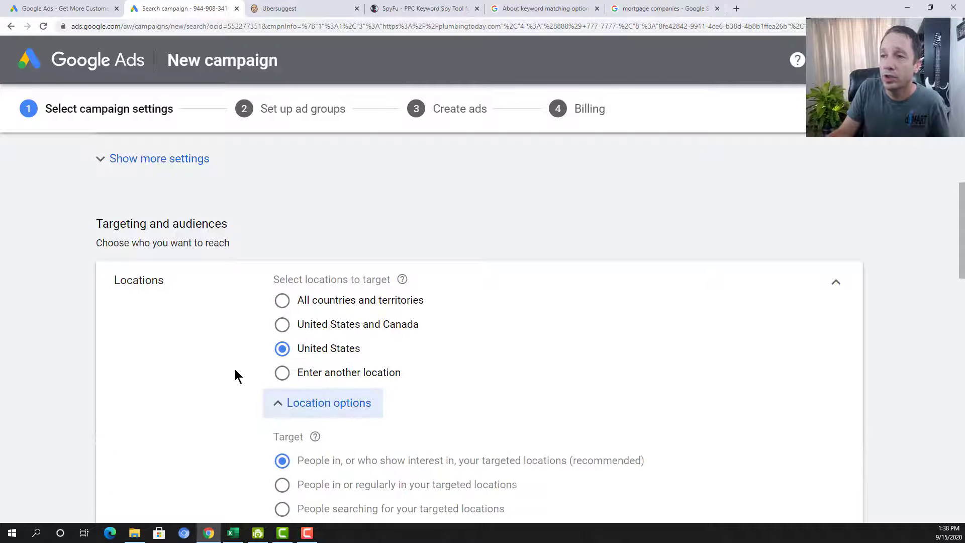
scroll(236, 376, down, 3)
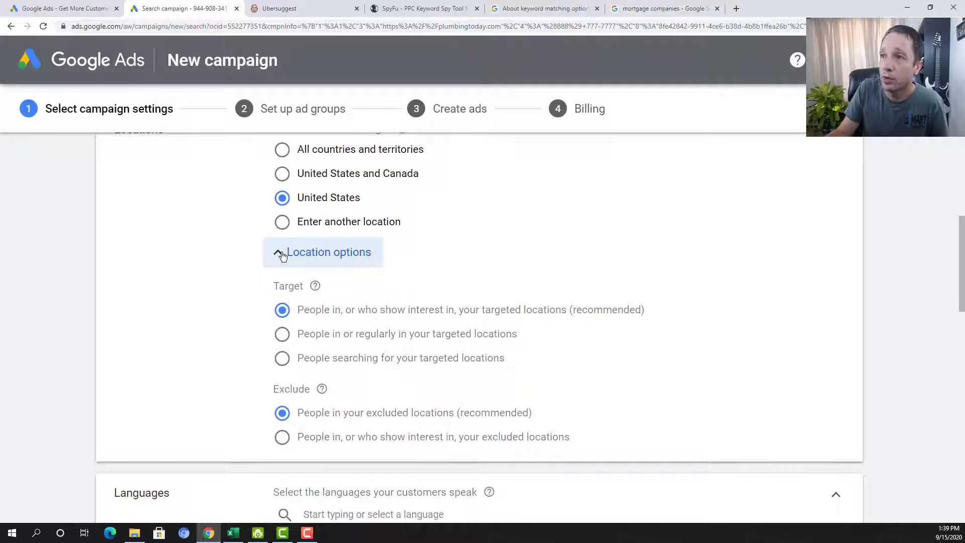
click(281, 334)
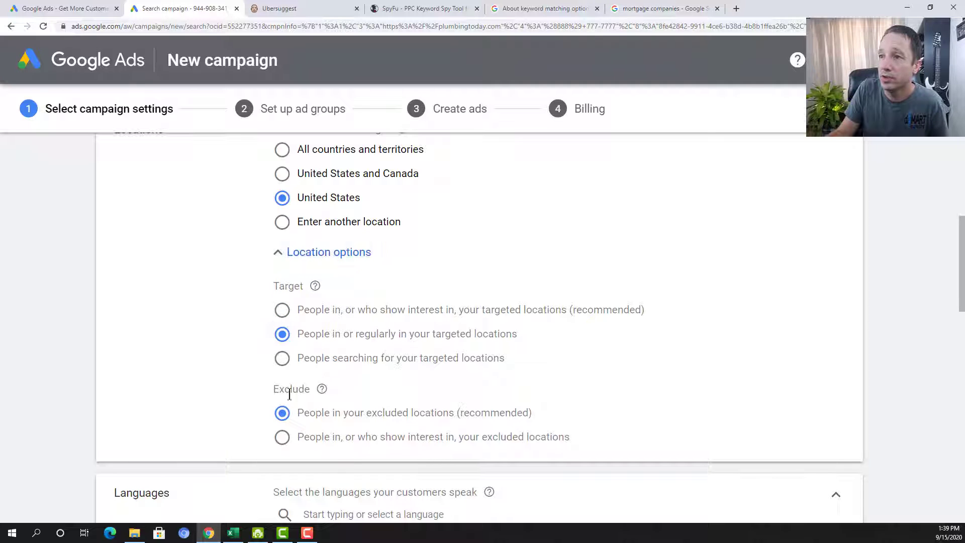
click(283, 438)
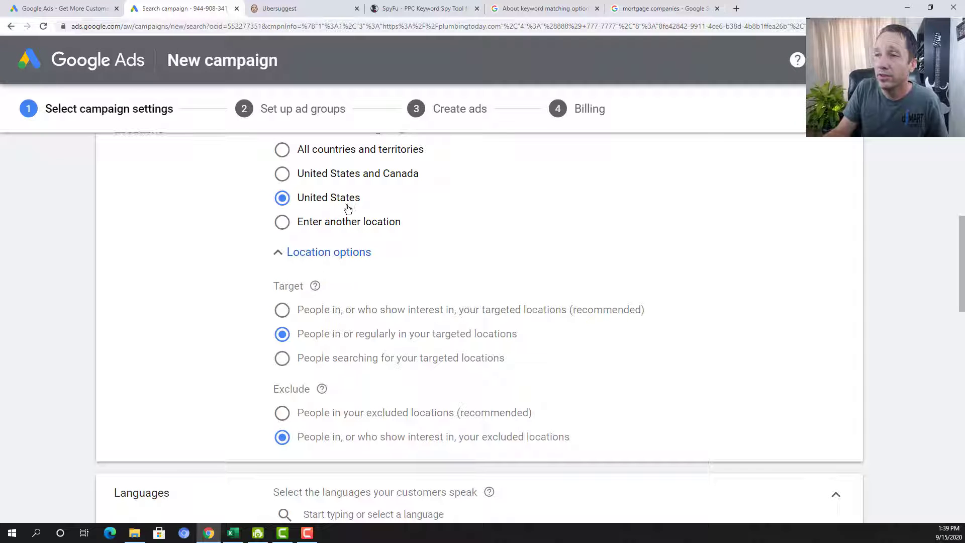
Choose to enter another location and open the advanced location search with adding locations in bulk enabled.
click(282, 222)
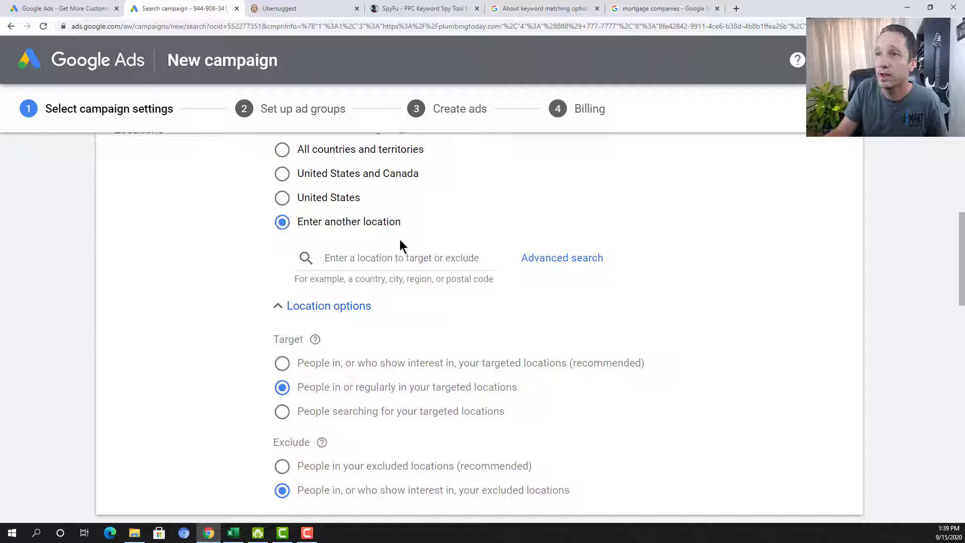
click(566, 259)
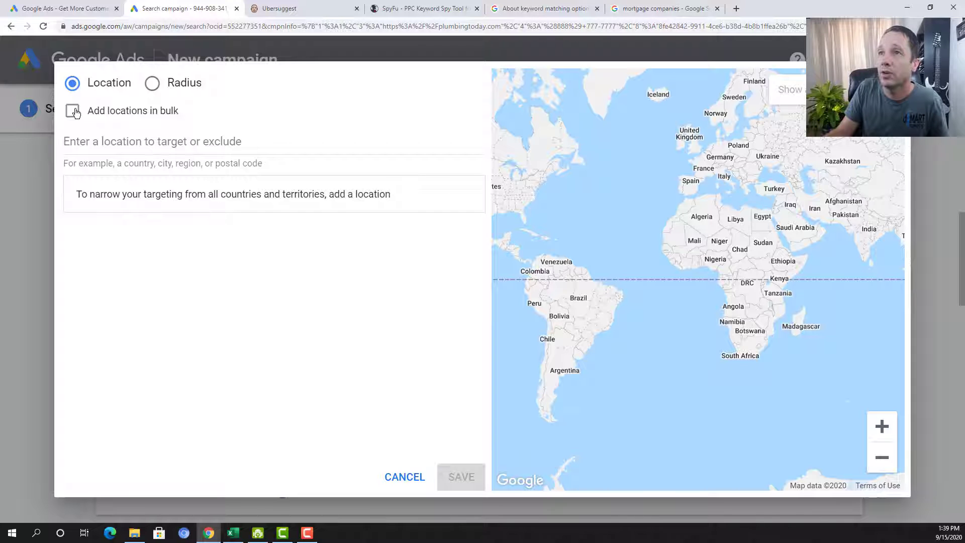
click(73, 111)
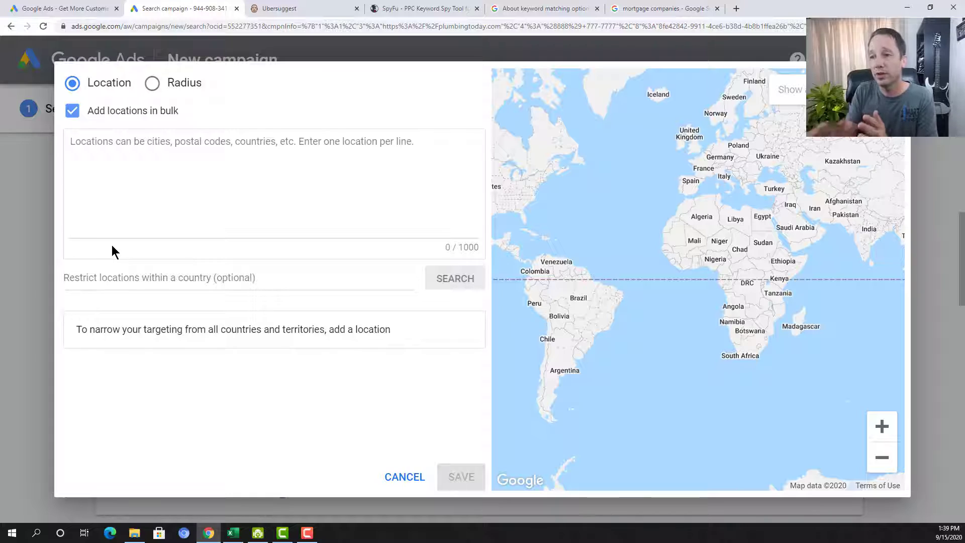
Switch to Excel and copy the column of full US state names from the Excluded location report workbook.
click(235, 533)
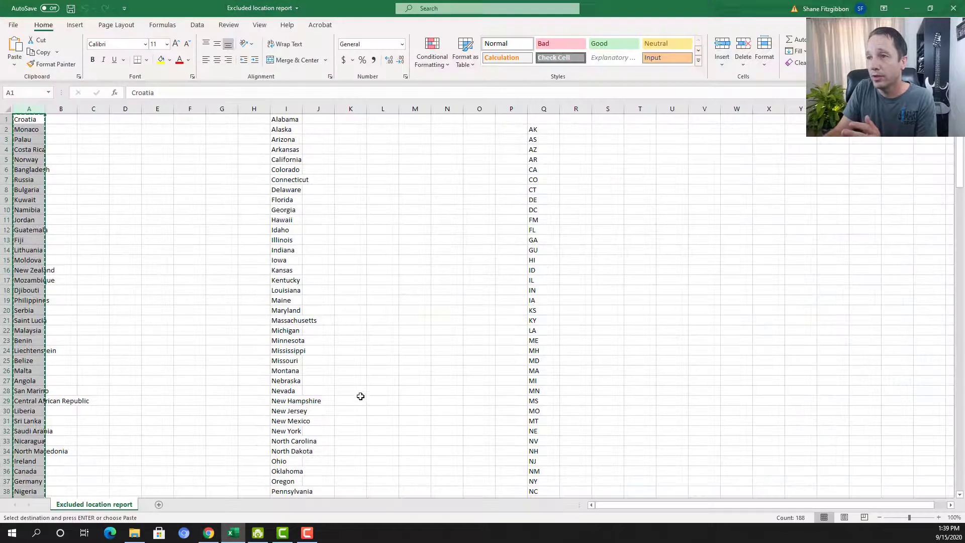
click(352, 391)
click(281, 108)
right_click(281, 108)
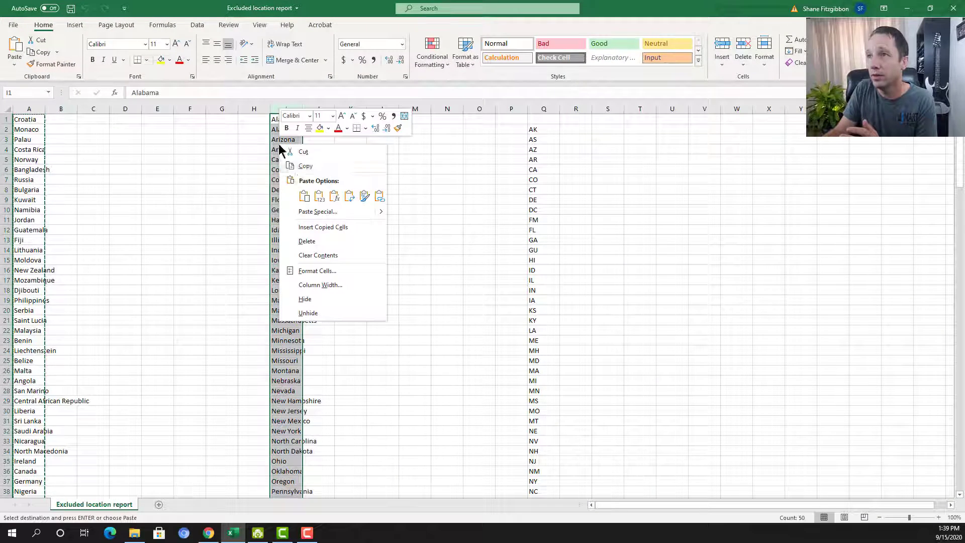
click(308, 166)
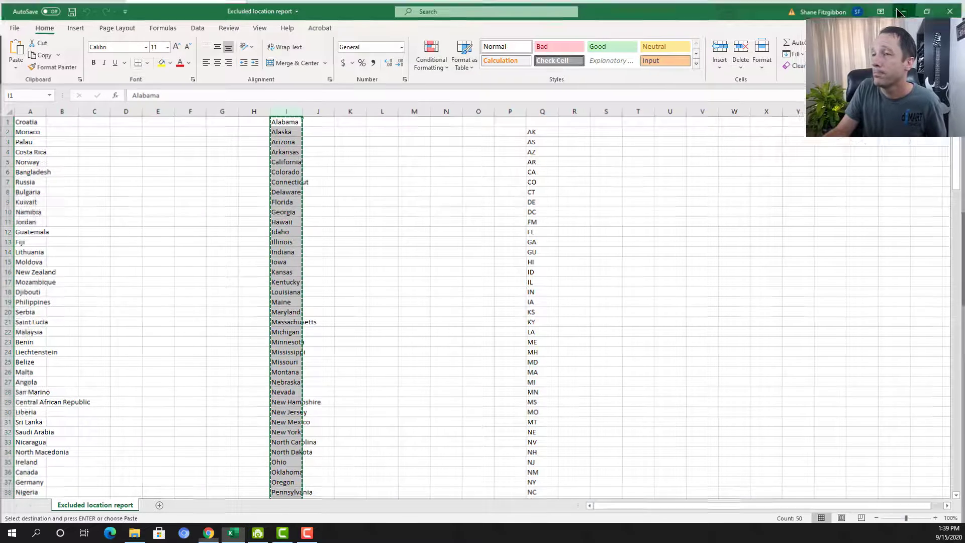
Return to Google Ads, paste the copied states into the bulk locations, search for them and target all matches.
key(alt+Tab)
click(143, 148)
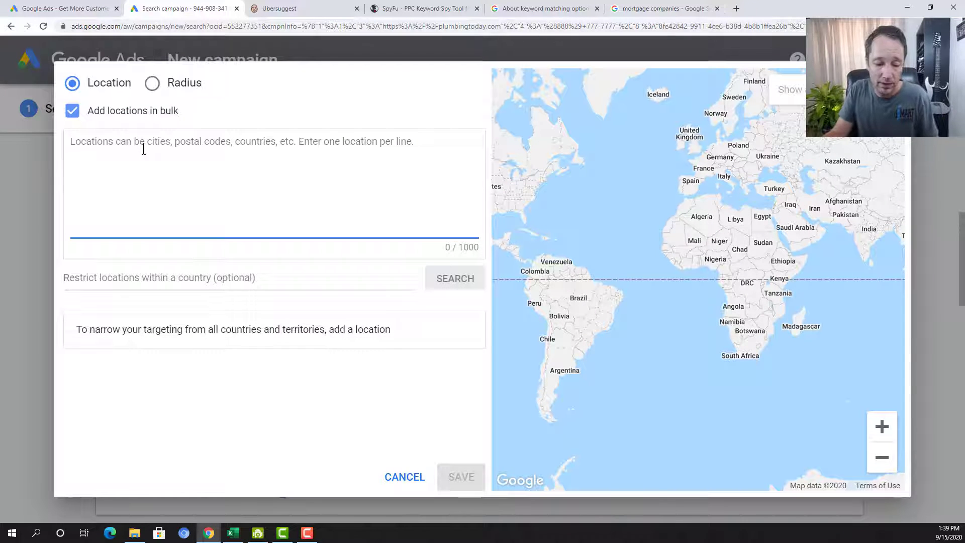
key(ctrl+v)
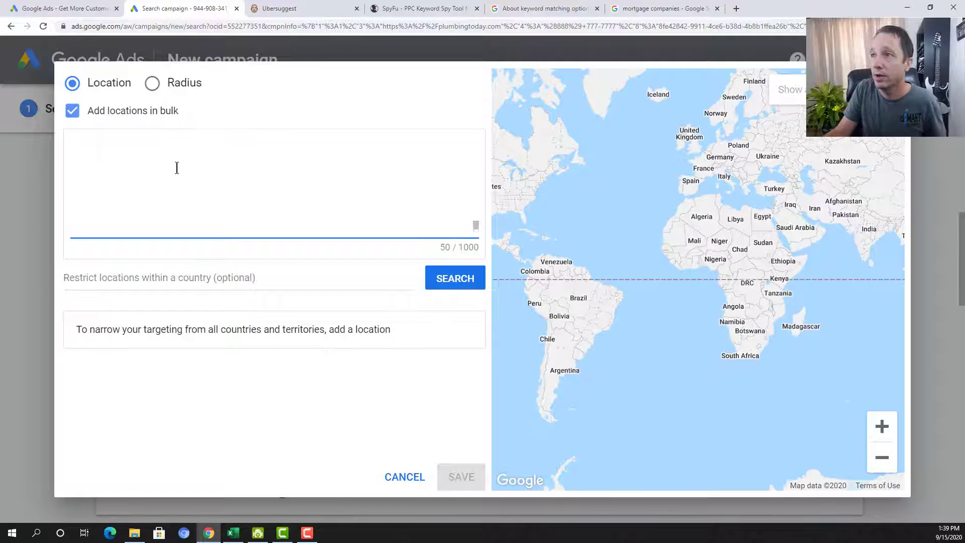
scroll(188, 179, up, 10)
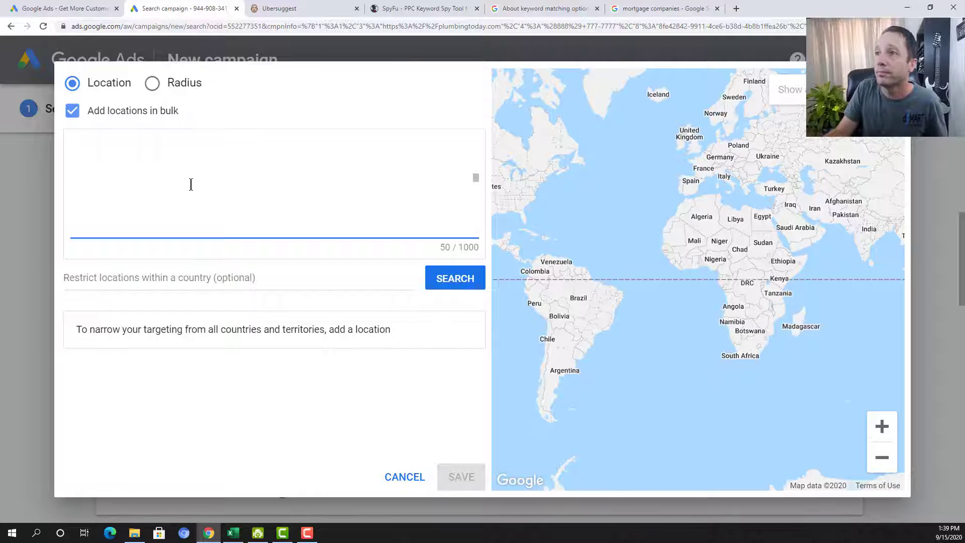
click(463, 278)
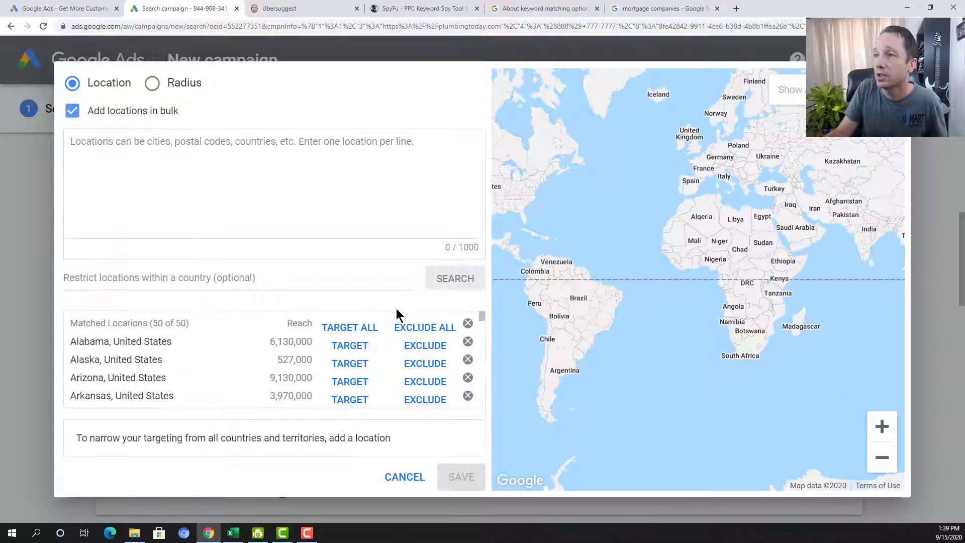
click(352, 327)
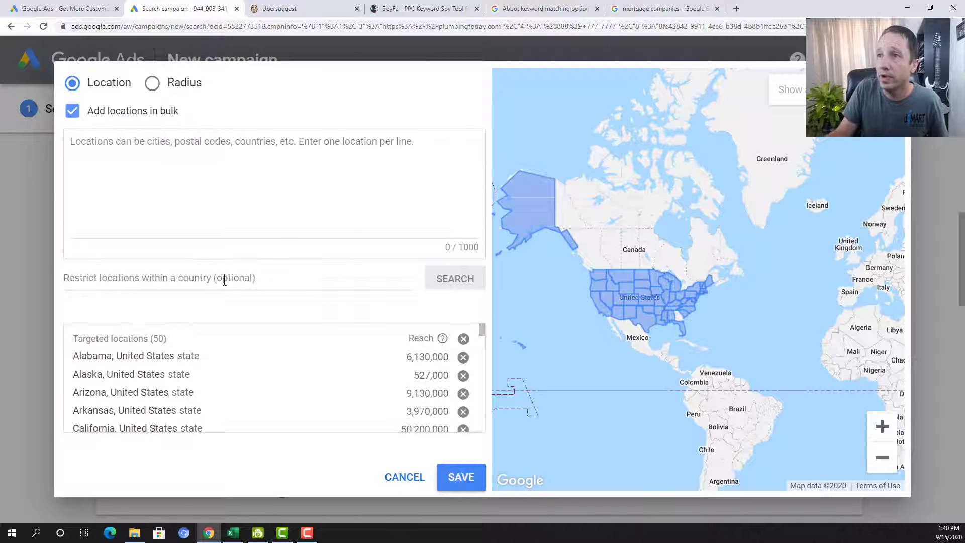
Switch to Excel and copy the whole column of country names from the Excluded location report workbook.
click(233, 534)
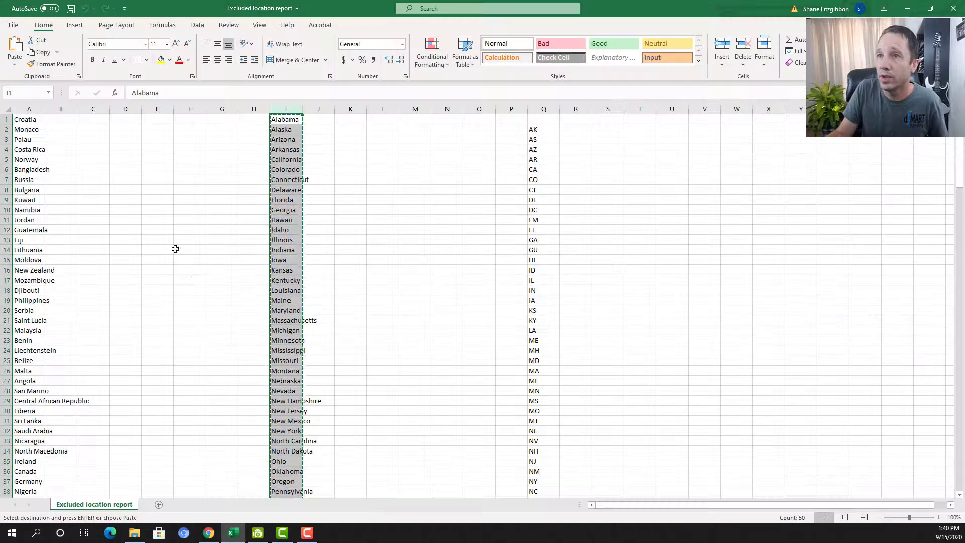
click(29, 108)
right_click(35, 156)
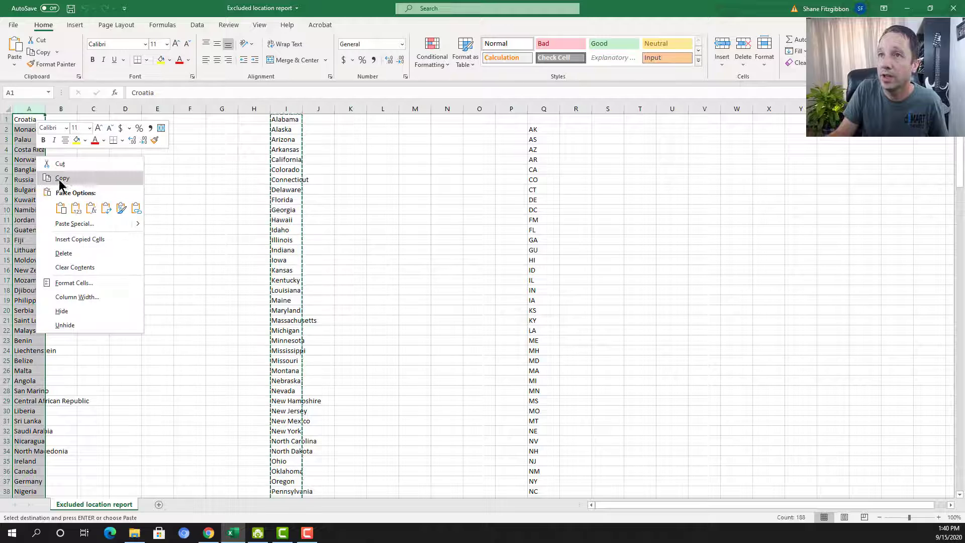
click(73, 178)
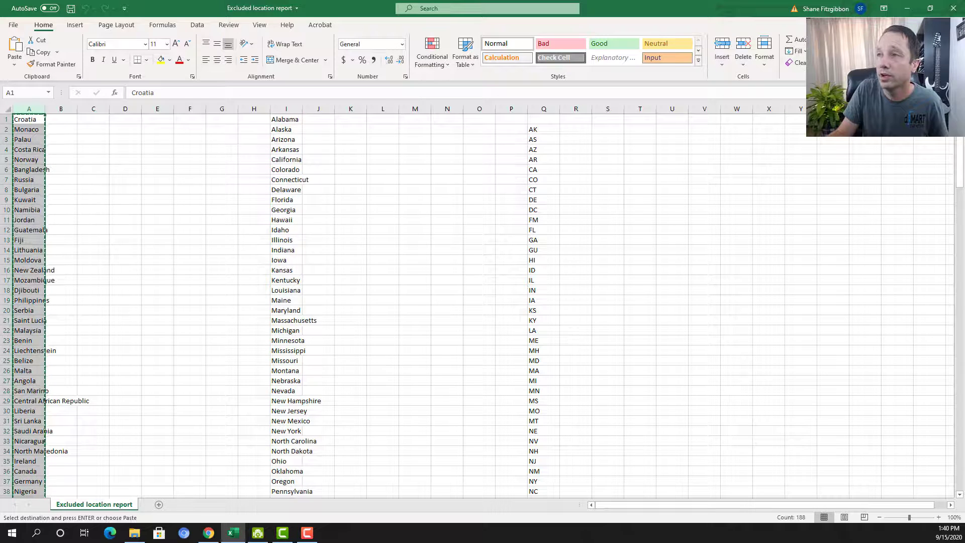
Return to Google Ads, search for the pasted countries as bulk locations, exclude all matches and save the location settings.
click(916, 7)
click(133, 167)
right_click(130, 161)
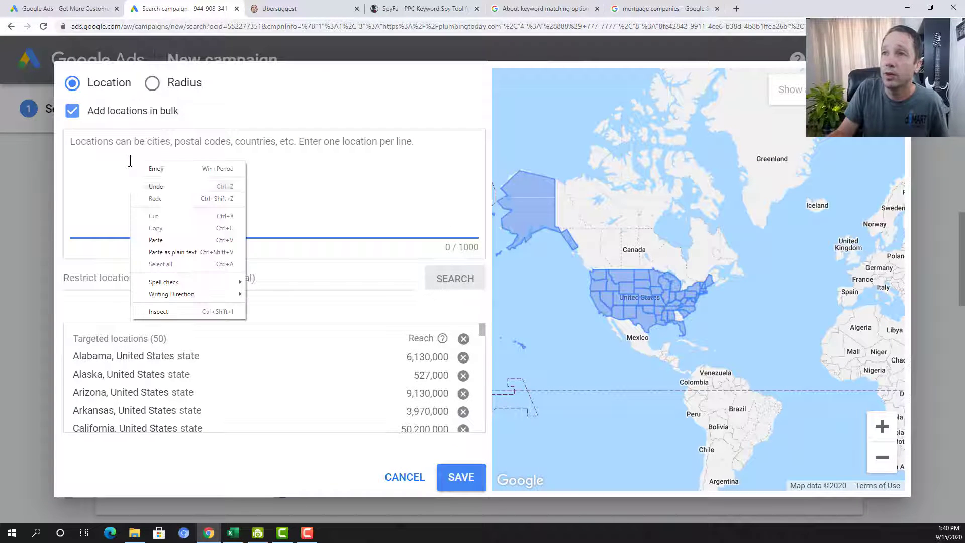
click(162, 239)
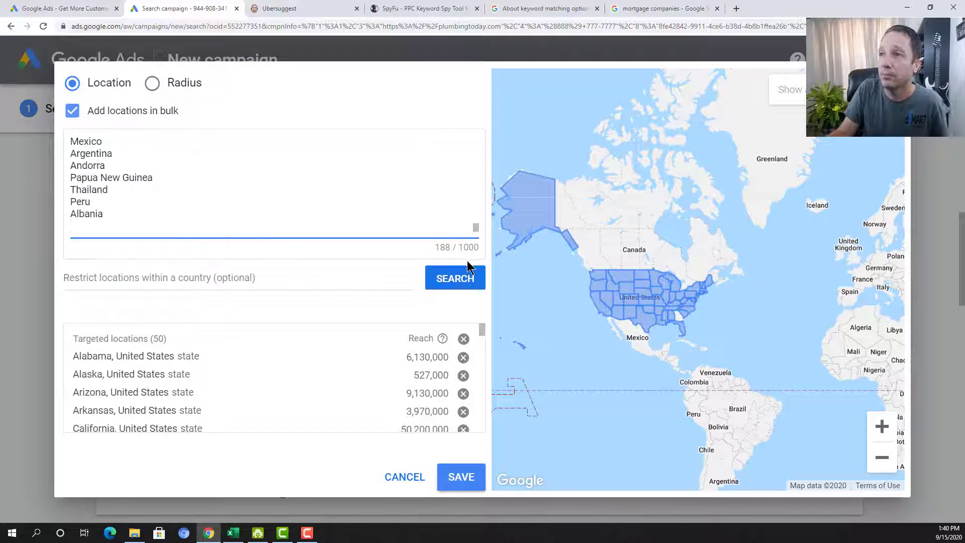
click(455, 278)
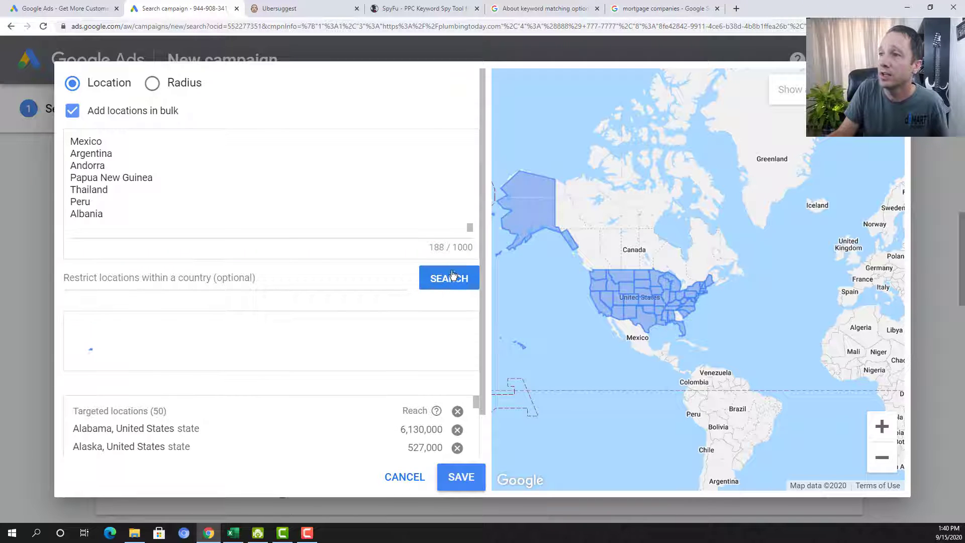
click(413, 325)
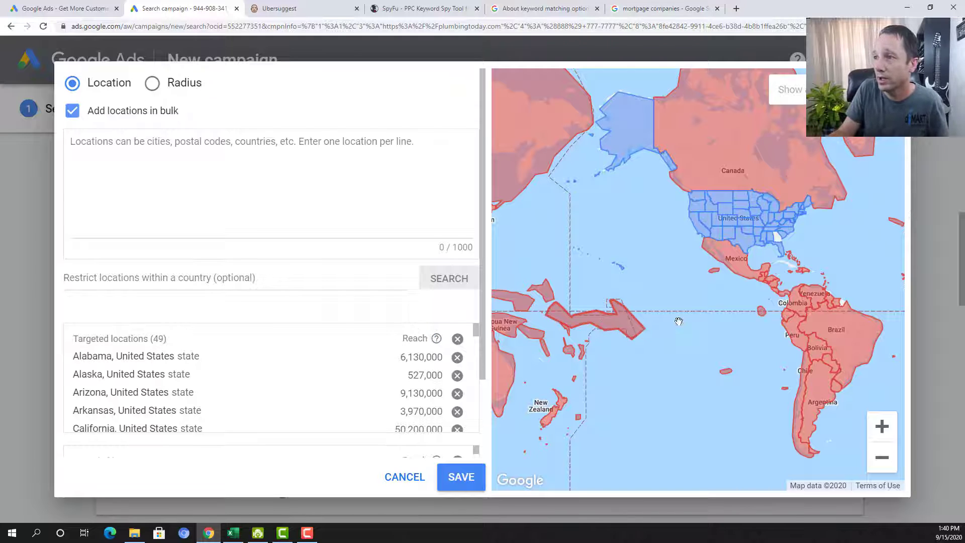
click(460, 478)
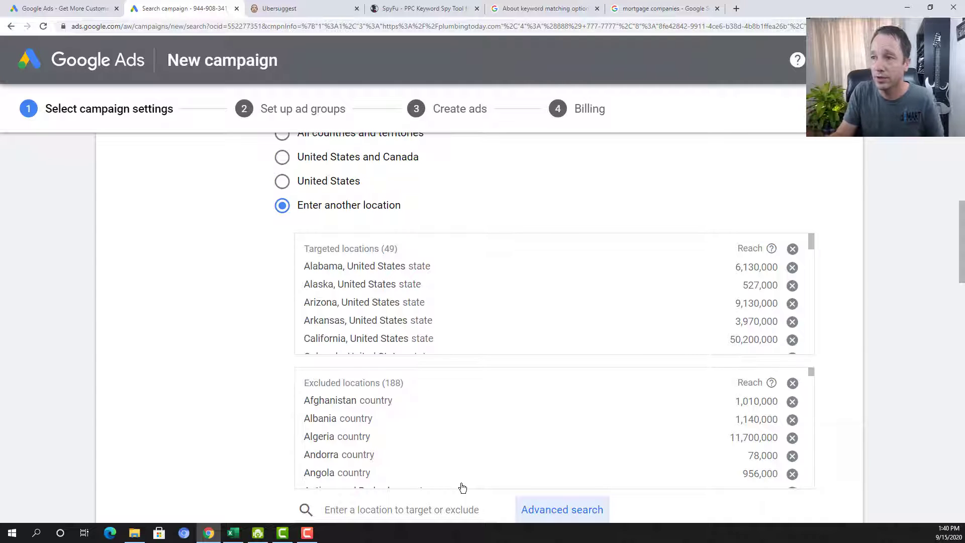
Review the campaign's location options and the list of available customer languages.
scroll(228, 380, down, 3)
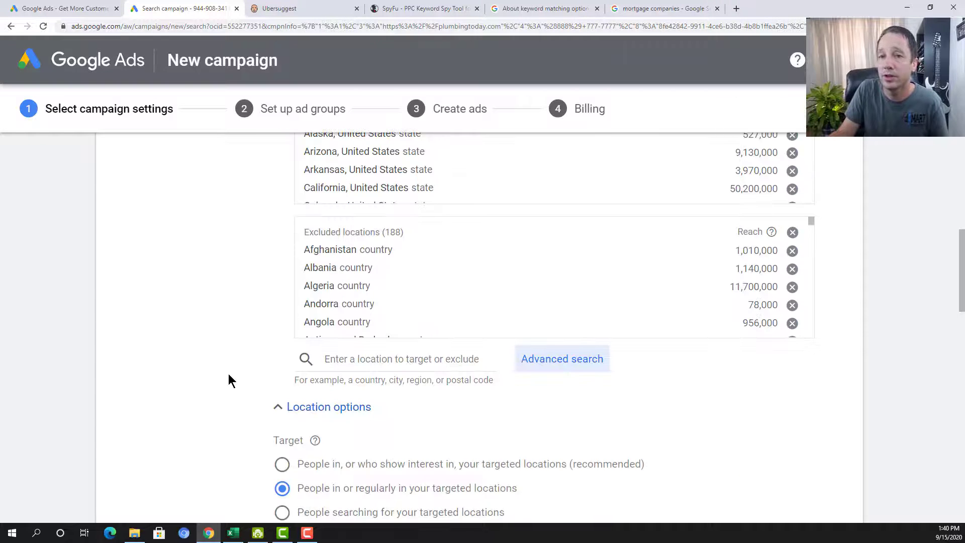
scroll(228, 379, down, 4)
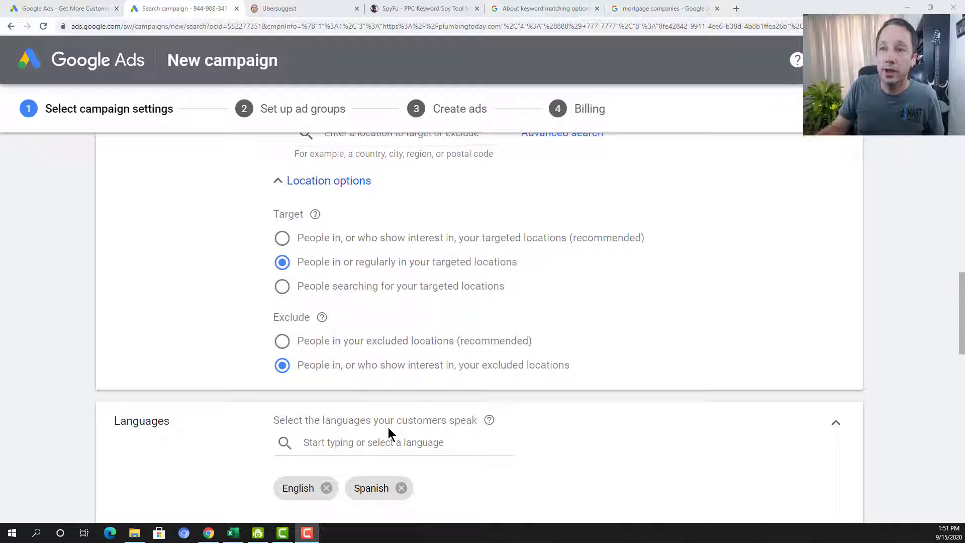
scroll(210, 420, down, 2)
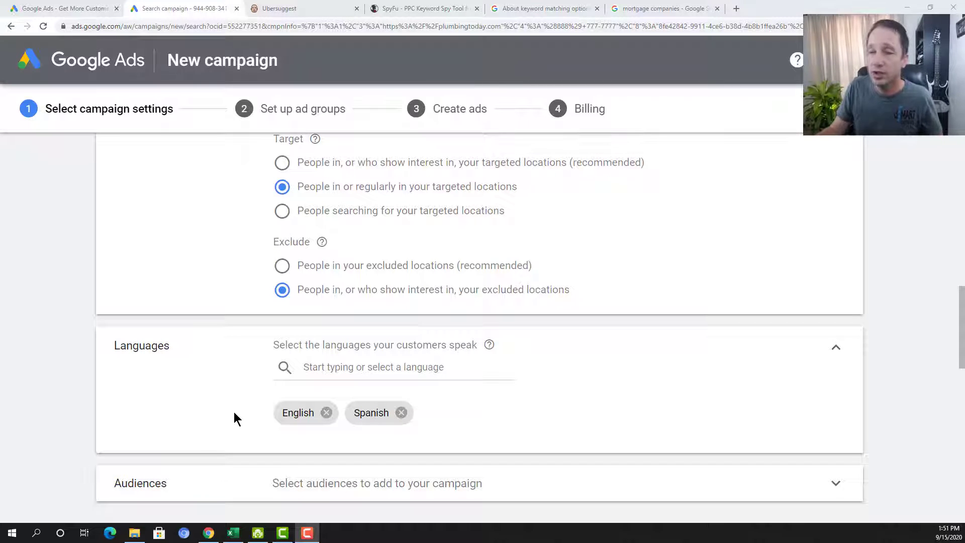
click(333, 369)
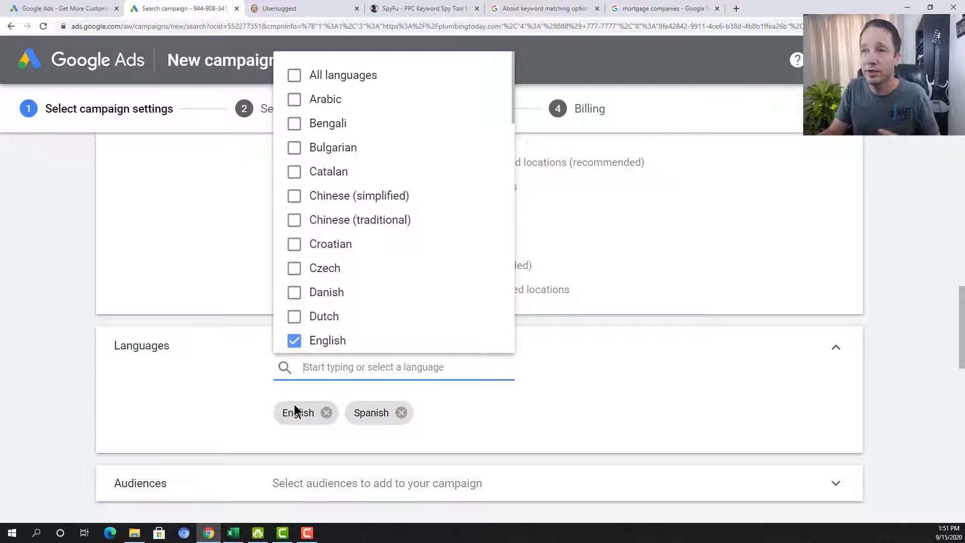
click(212, 385)
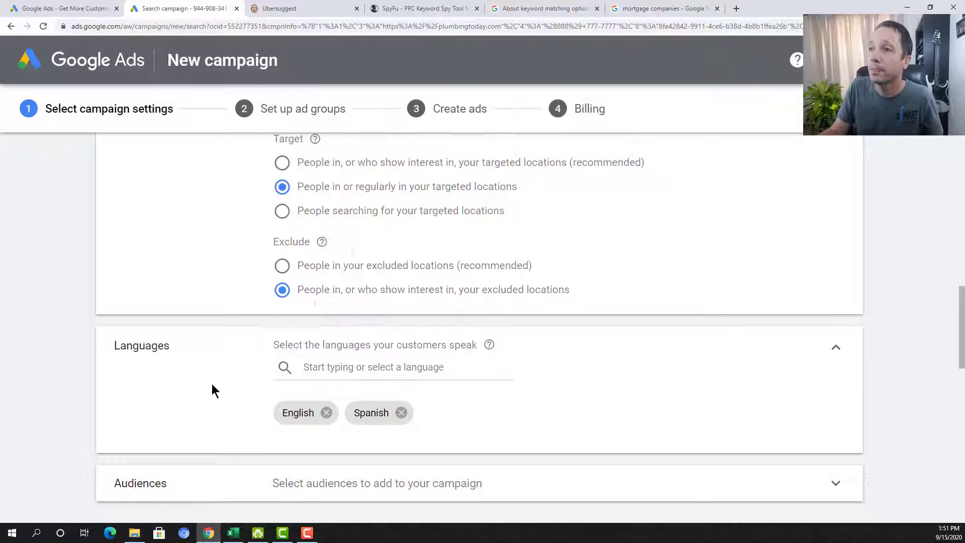
Set the campaign's average daily budget to $50.
scroll(212, 385, down, 3)
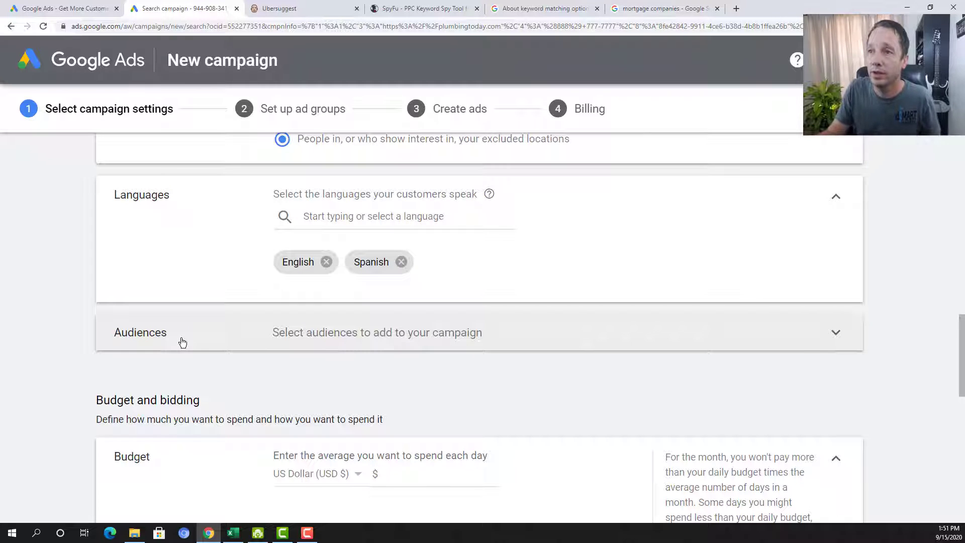
scroll(196, 347, down, 3)
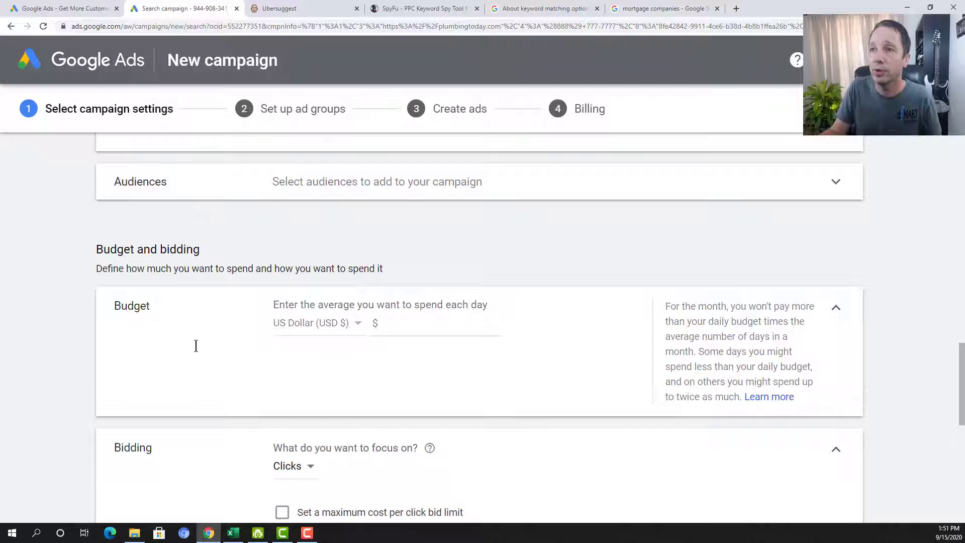
click(391, 323)
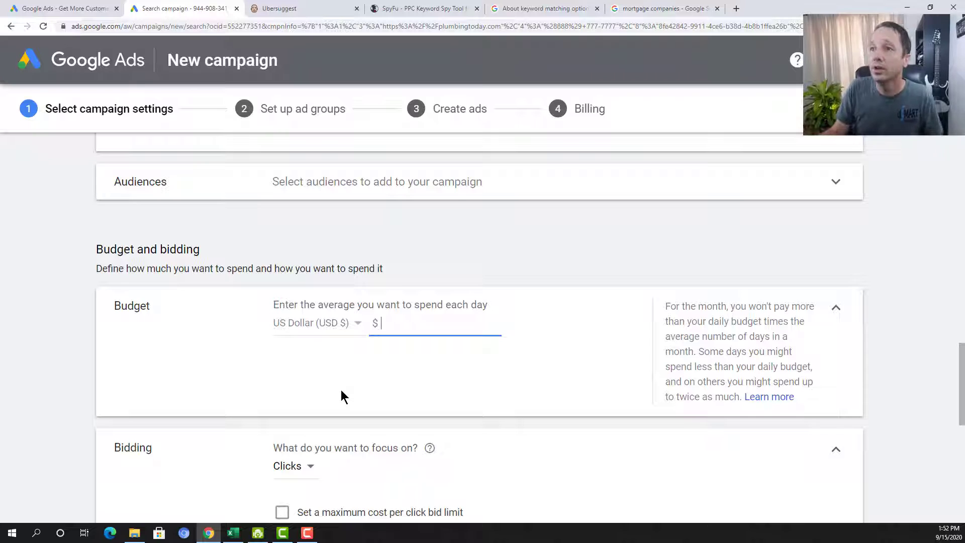
text(50)
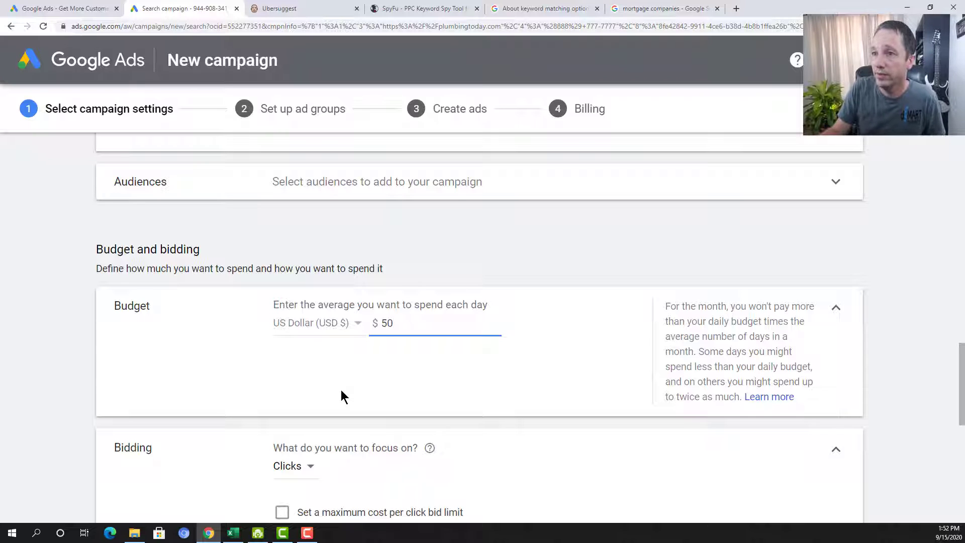
Check the bidding focus options, then select the bid strategy directly and set it to Manual CPC.
scroll(338, 402, down, 2)
scroll(208, 403, down, 3)
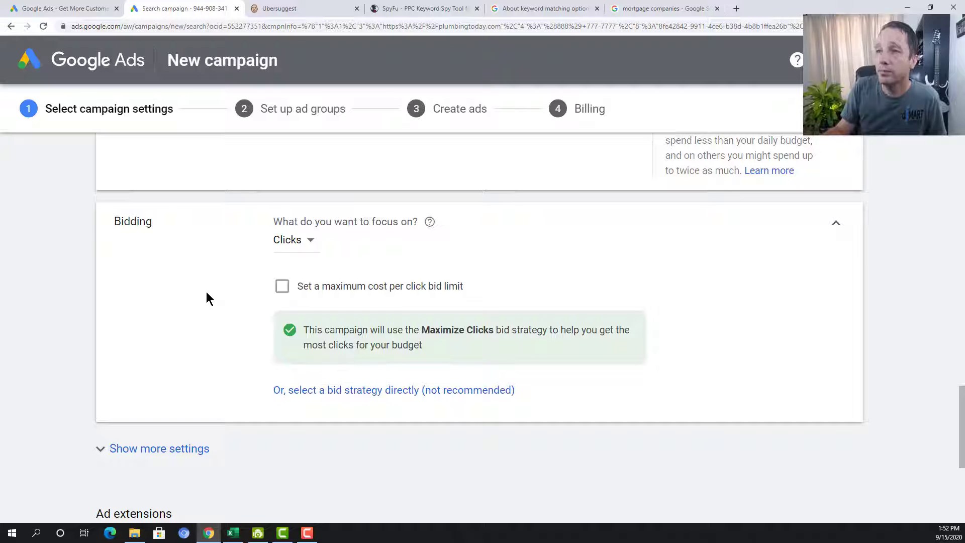
click(295, 244)
mouse_move(324, 251)
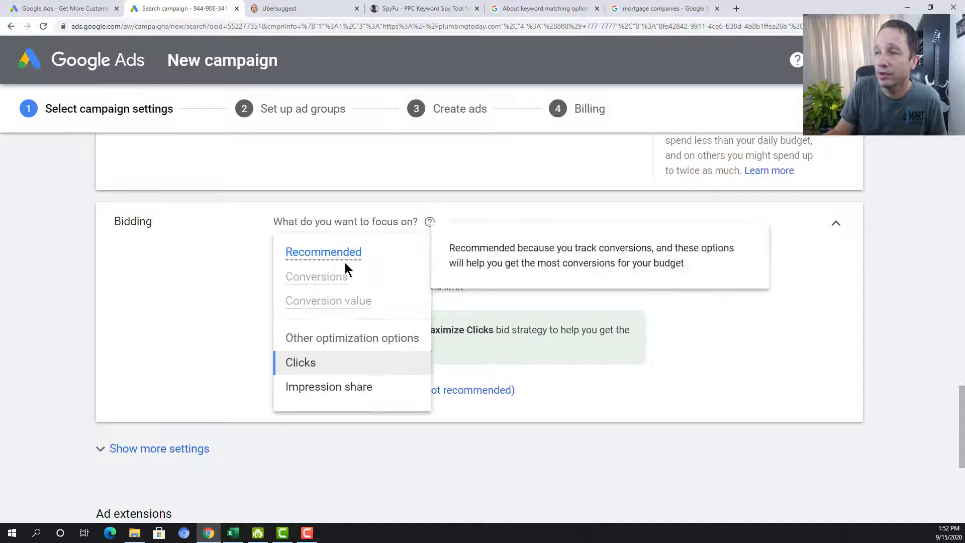
click(139, 326)
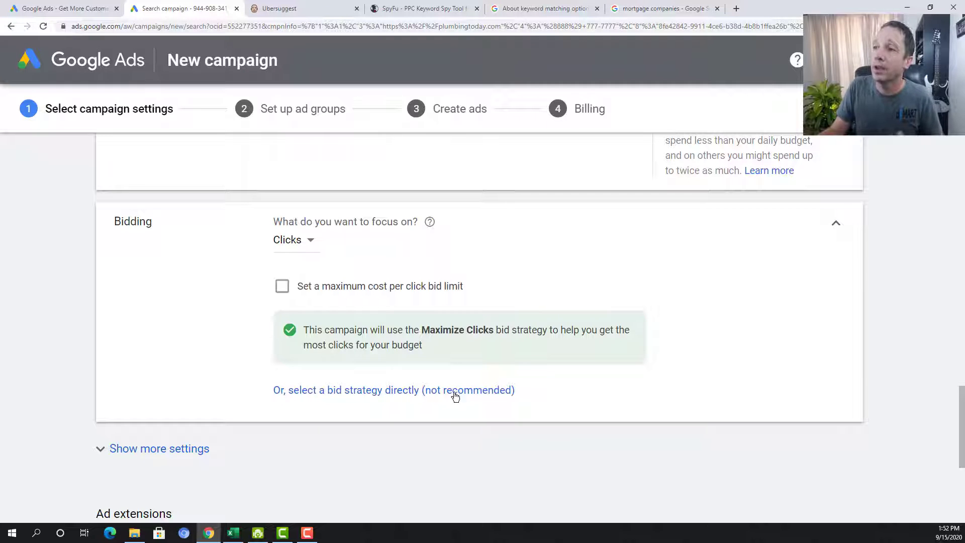
click(432, 393)
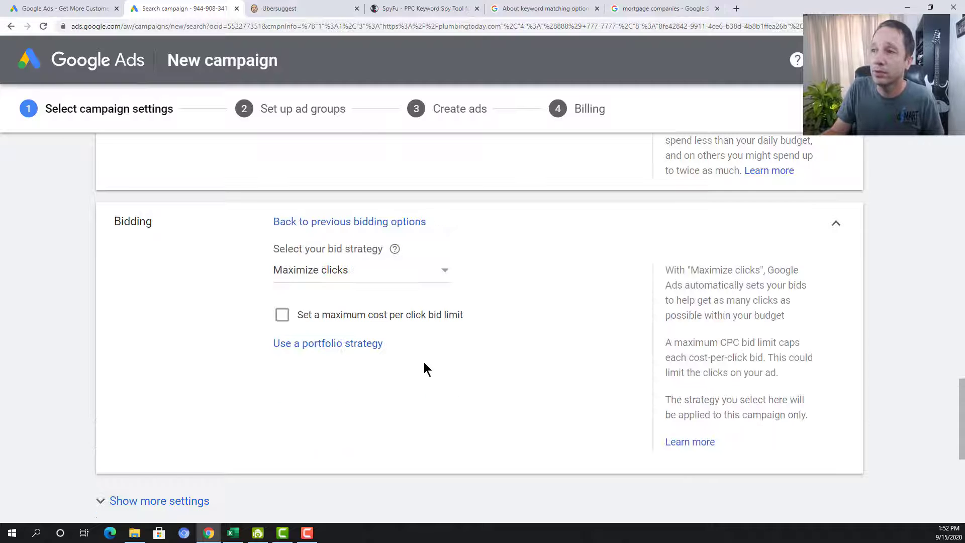
click(334, 272)
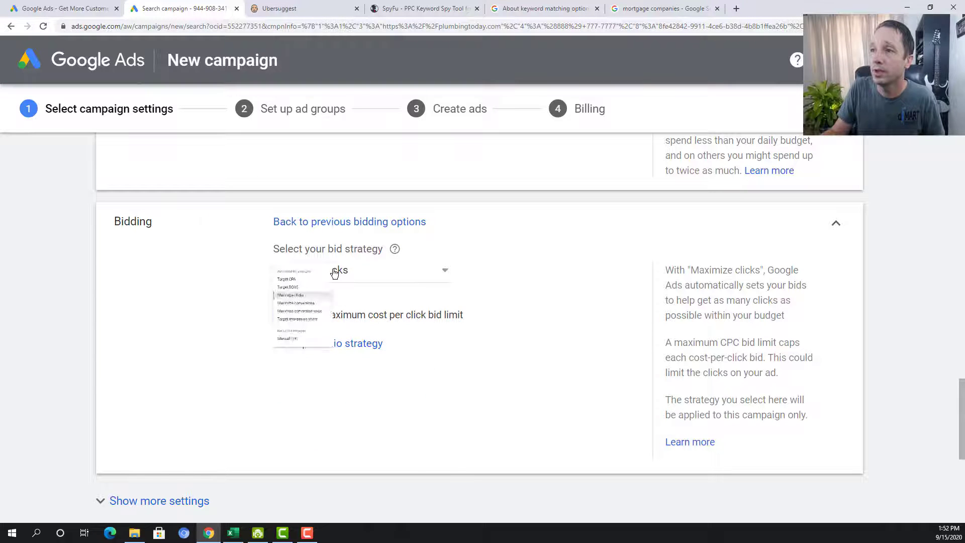
click(334, 492)
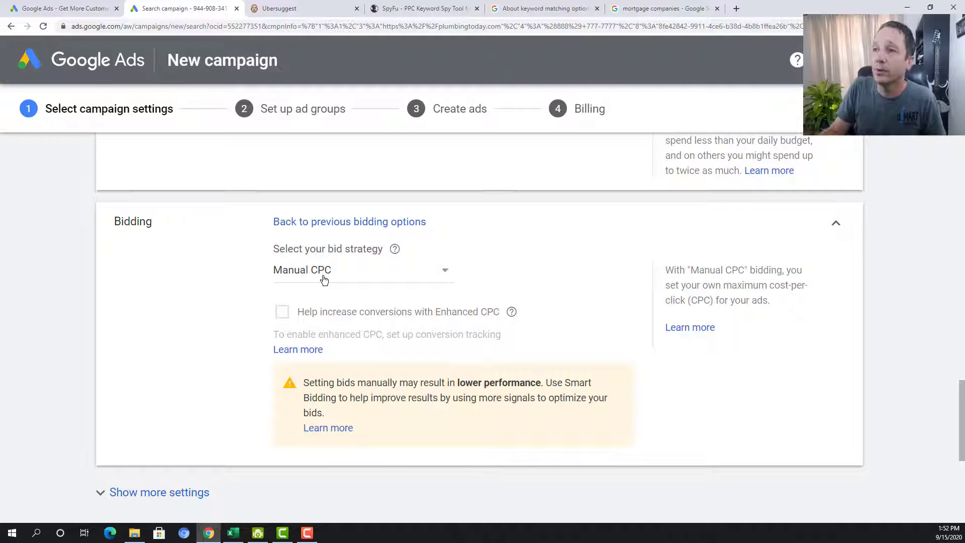
Save the campaign settings without adding further ad extensions and continue to the ad group setup.
scroll(232, 315, down, 1)
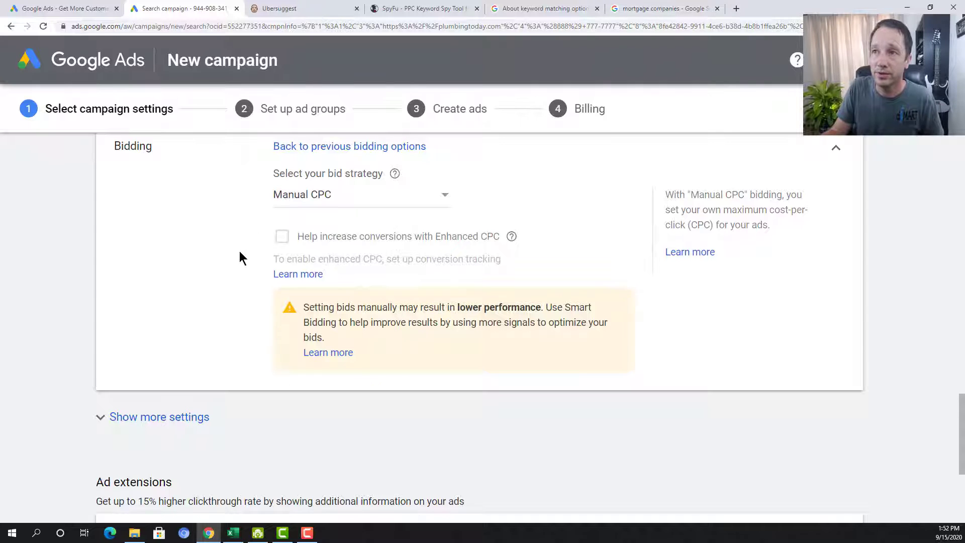
scroll(239, 256, down, 5)
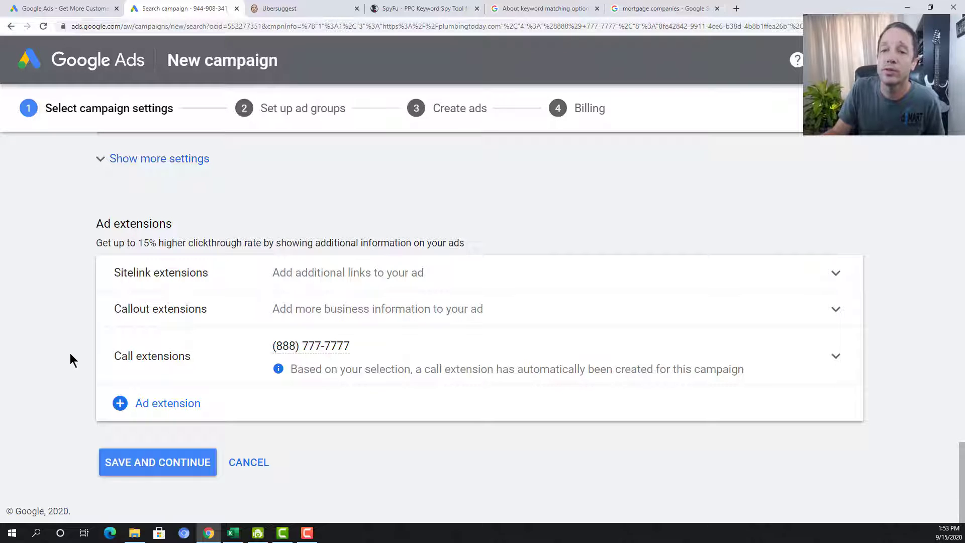
click(149, 460)
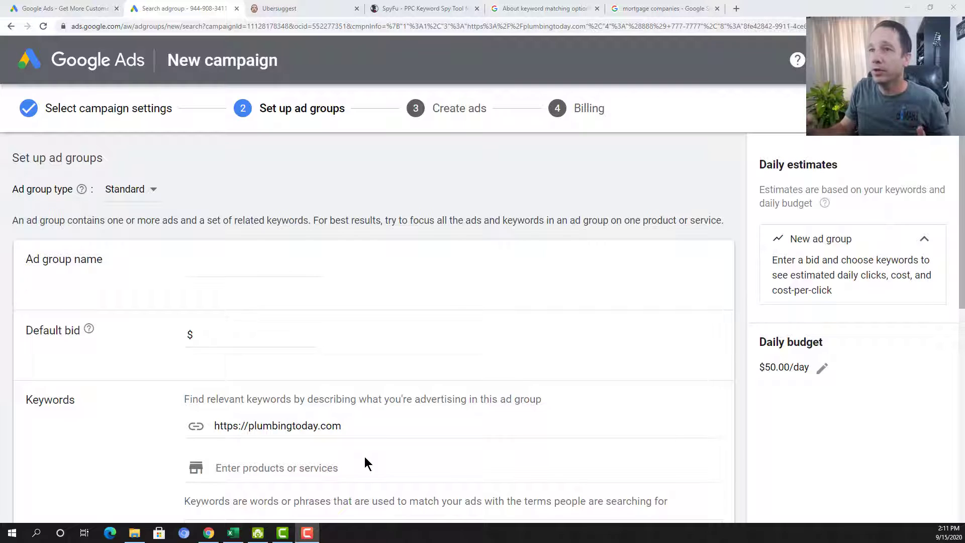
Name the ad group "drain cleaning" and set its default bid to $2.00.
click(217, 270)
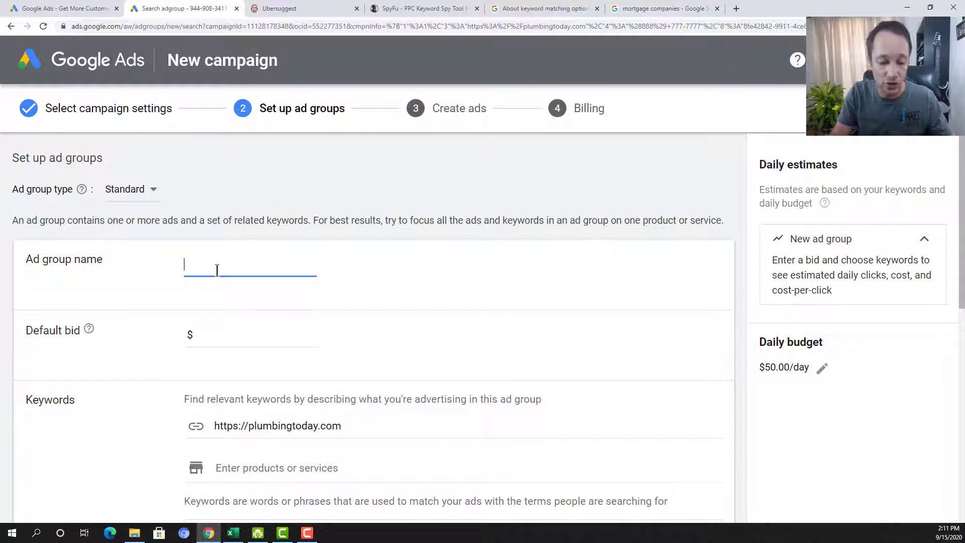
text(drai)
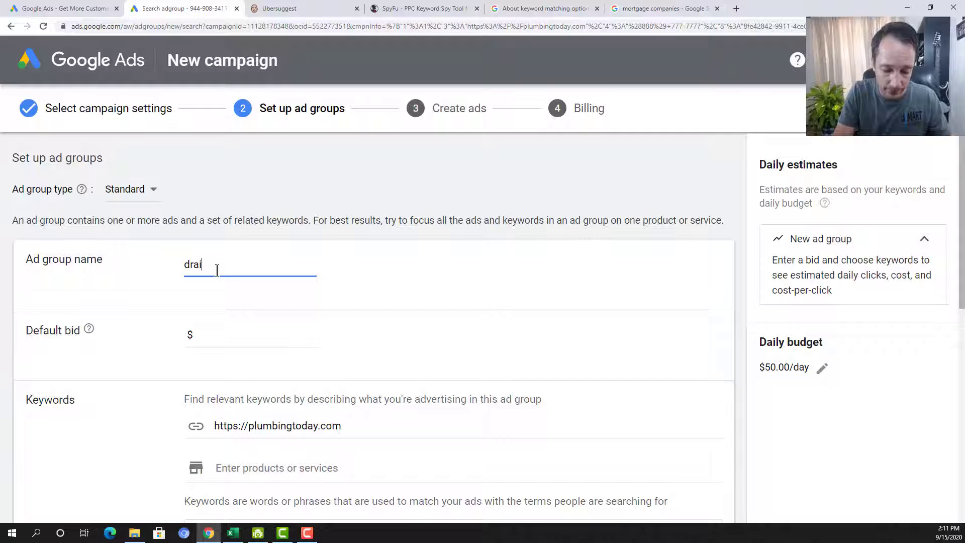
text(n cleaning)
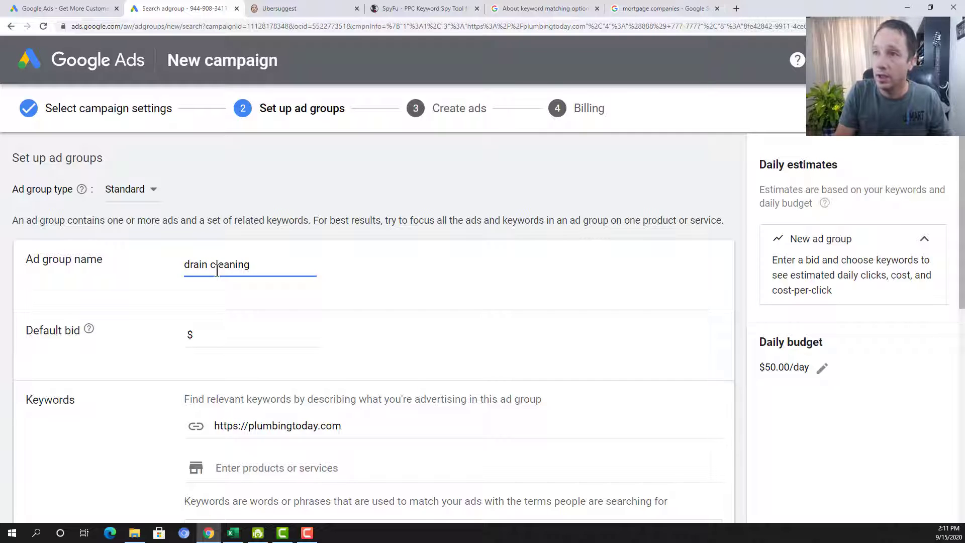
click(213, 336)
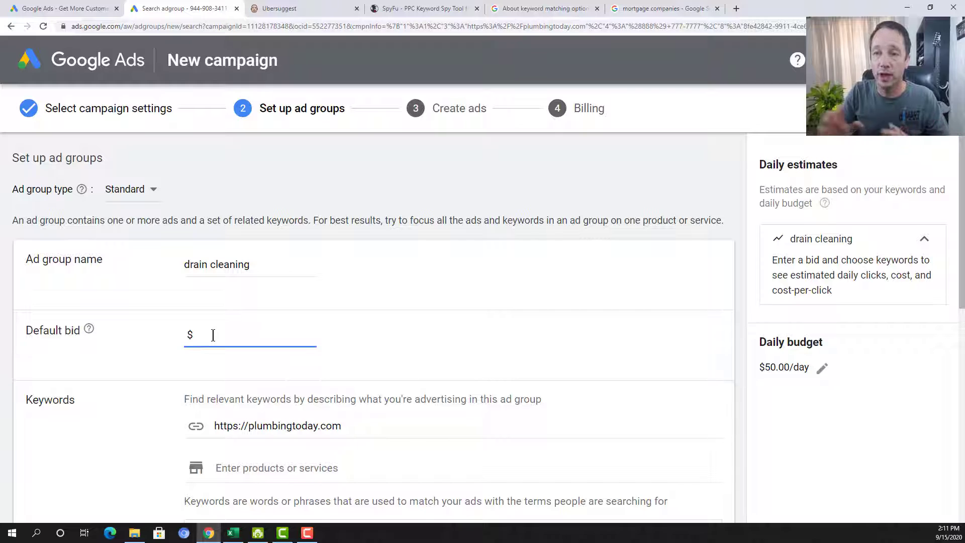
text(2.00)
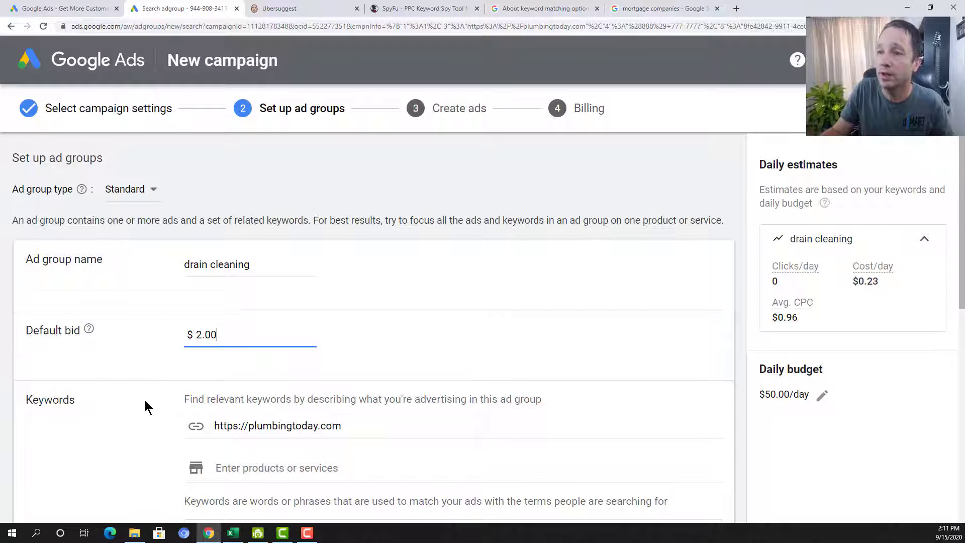
Examine the ad group's keywords, highlighting "draining cleaning companies" and "+drain +cleaning companies" in turn.
scroll(145, 401, down, 3)
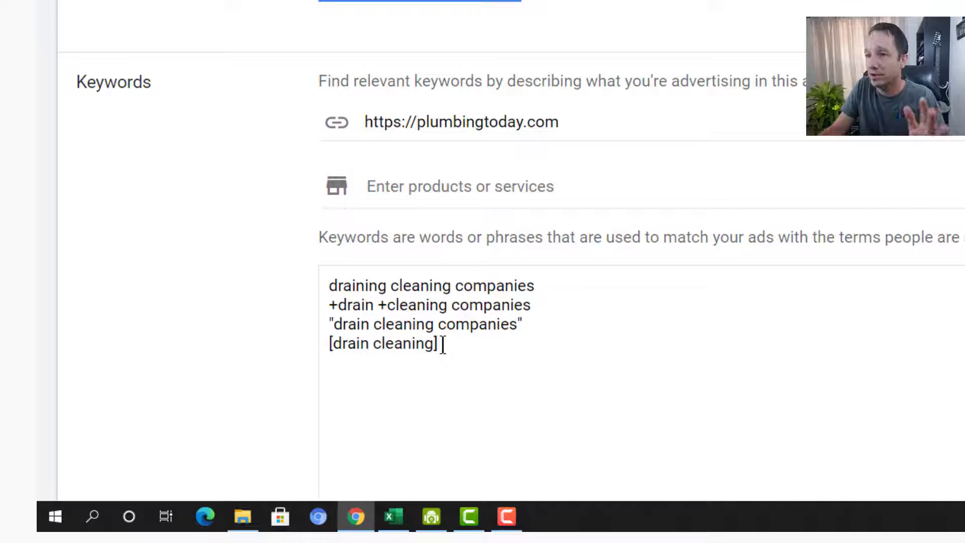
drag(537, 286, 322, 289)
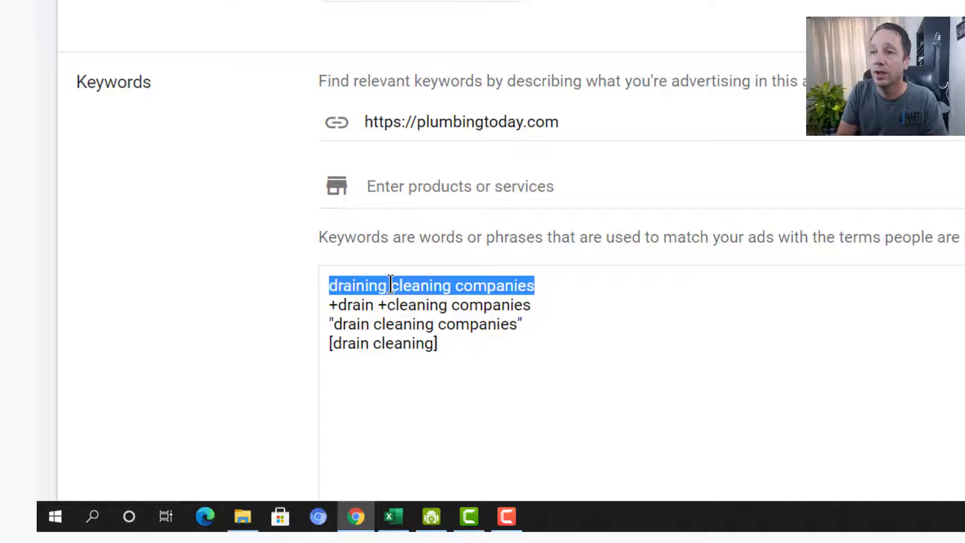
click(444, 285)
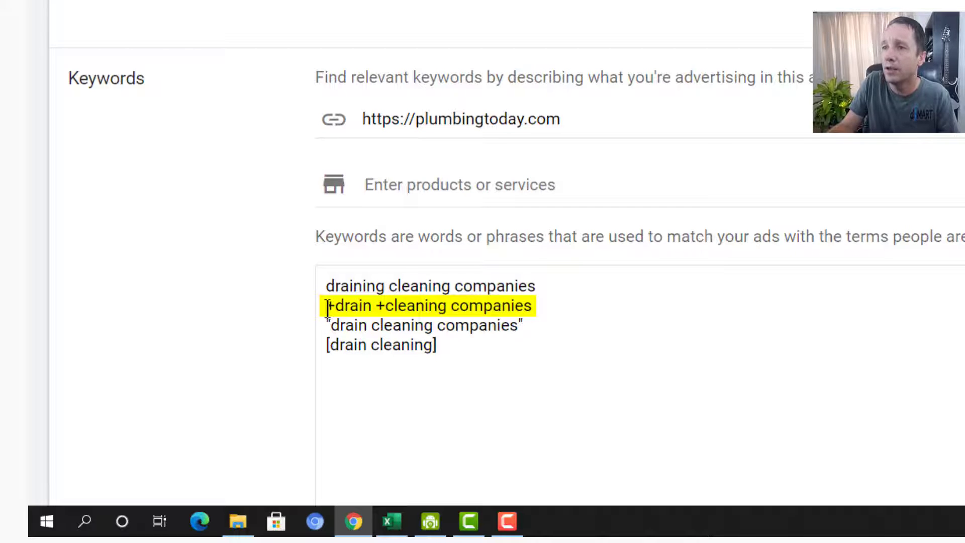
drag(326, 306, 506, 314)
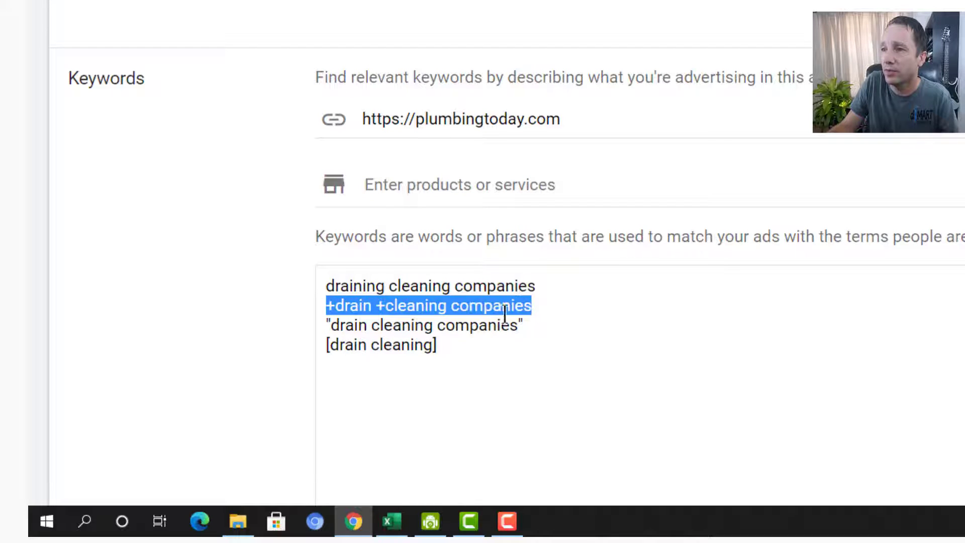
Examine the ad group's keywords, highlighting "+drain +cleaning" and "[drain cleaning]", and check the match type notes below them.
click(346, 306)
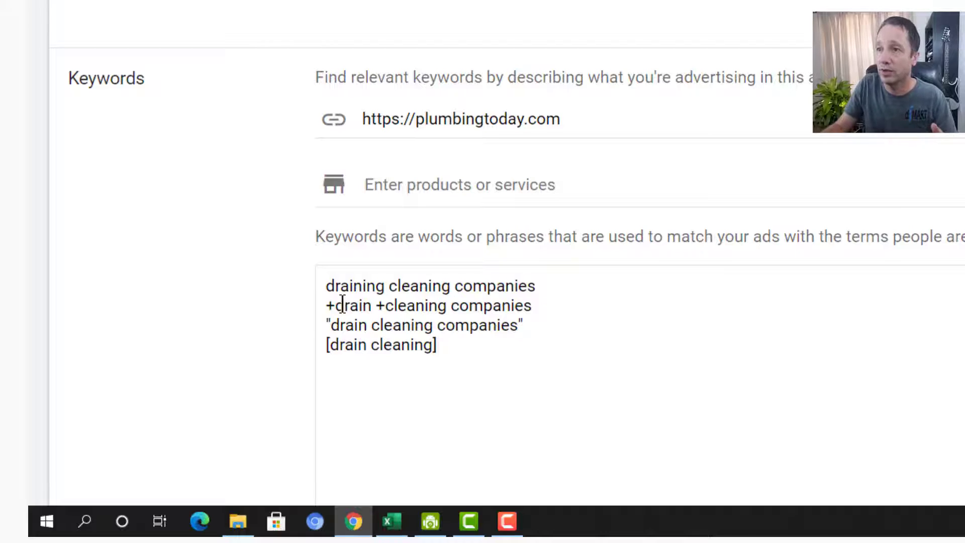
drag(327, 305, 446, 305)
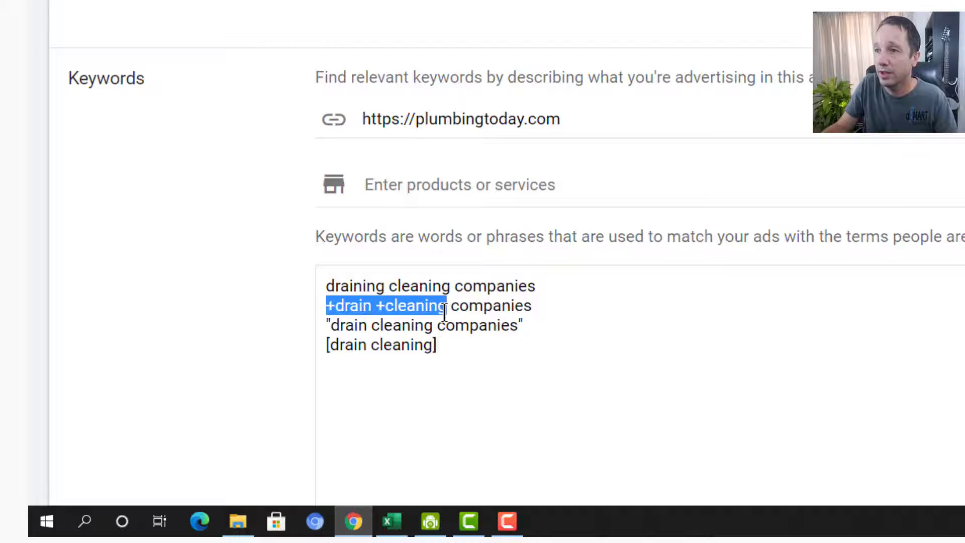
click(362, 307)
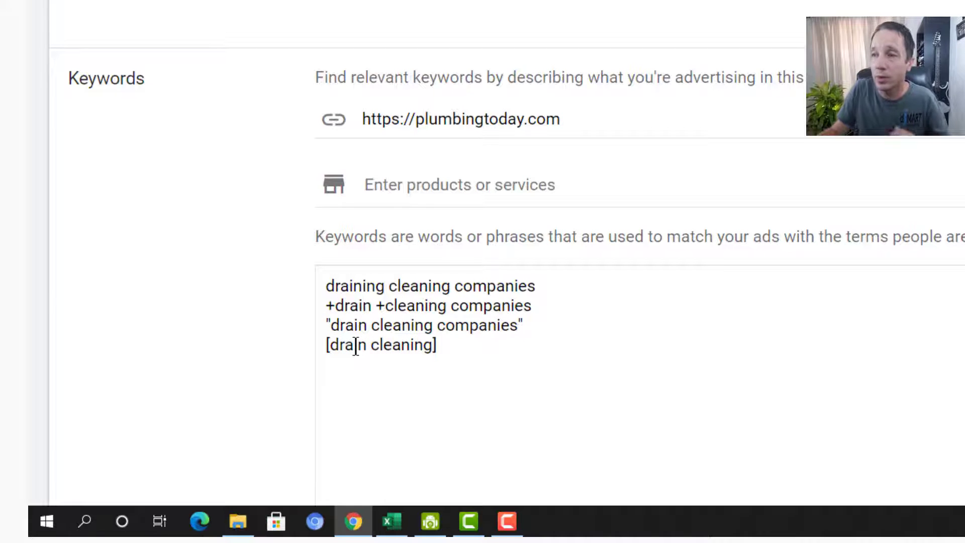
triple_click(356, 346)
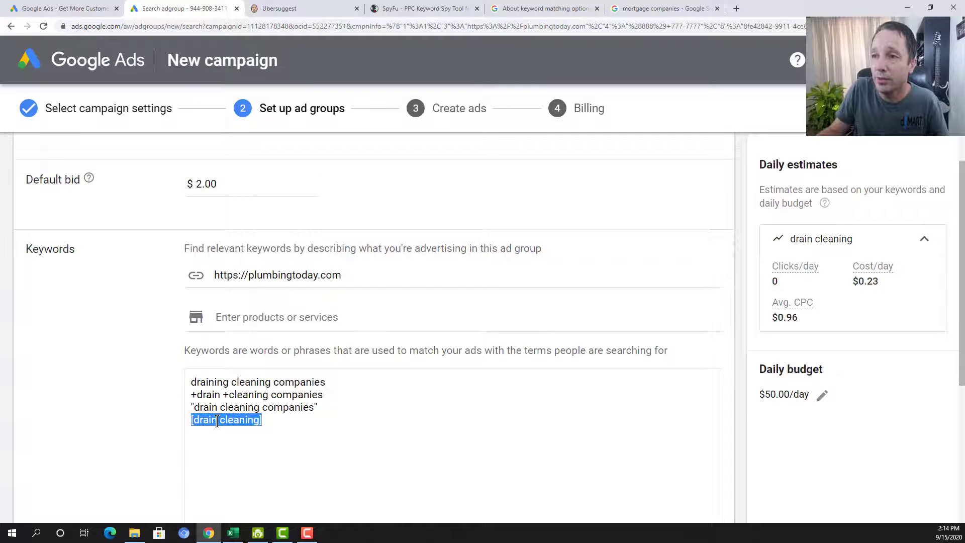
click(217, 422)
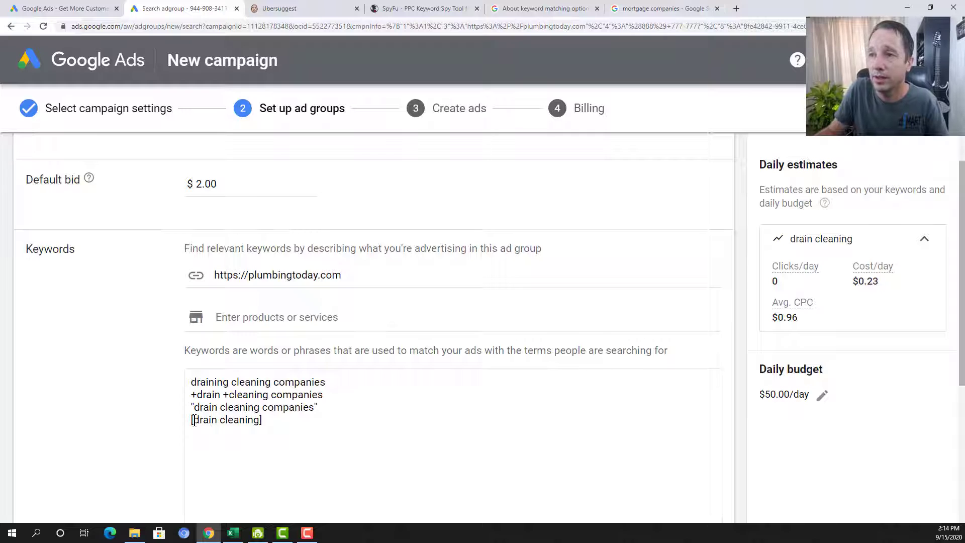
drag(193, 422, 239, 422)
click(240, 421)
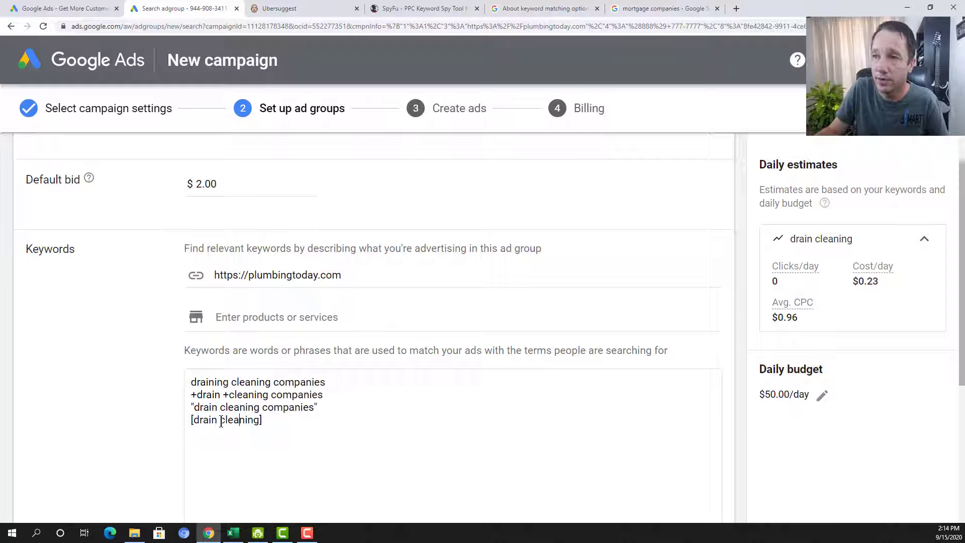
scroll(282, 447, down, 3)
scroll(383, 330, down, 3)
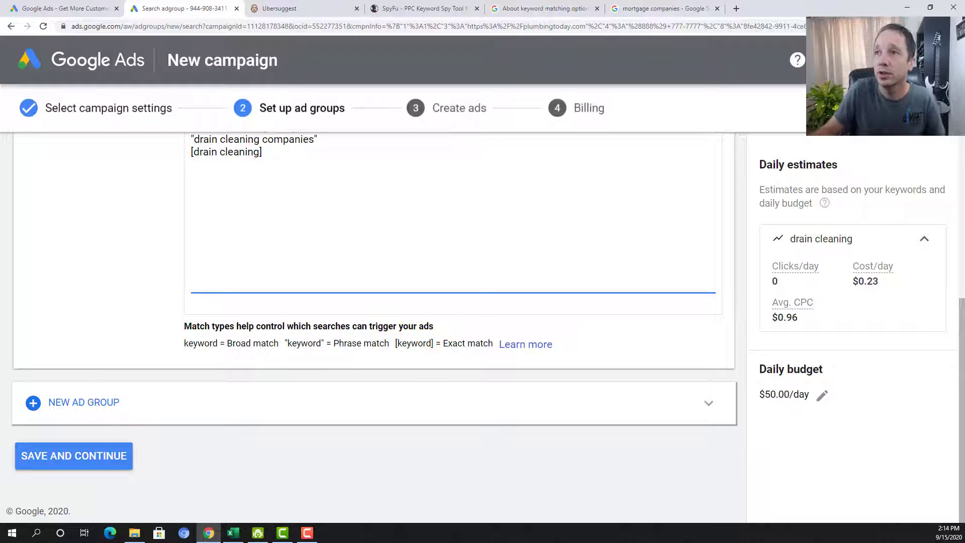
scroll(70, 311, up, 5)
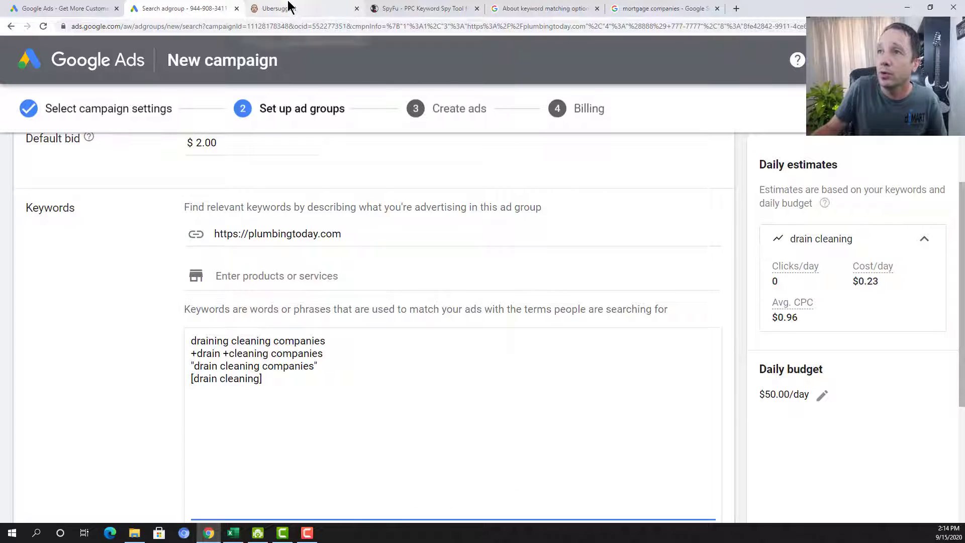
scroll(540, 185, up, 4)
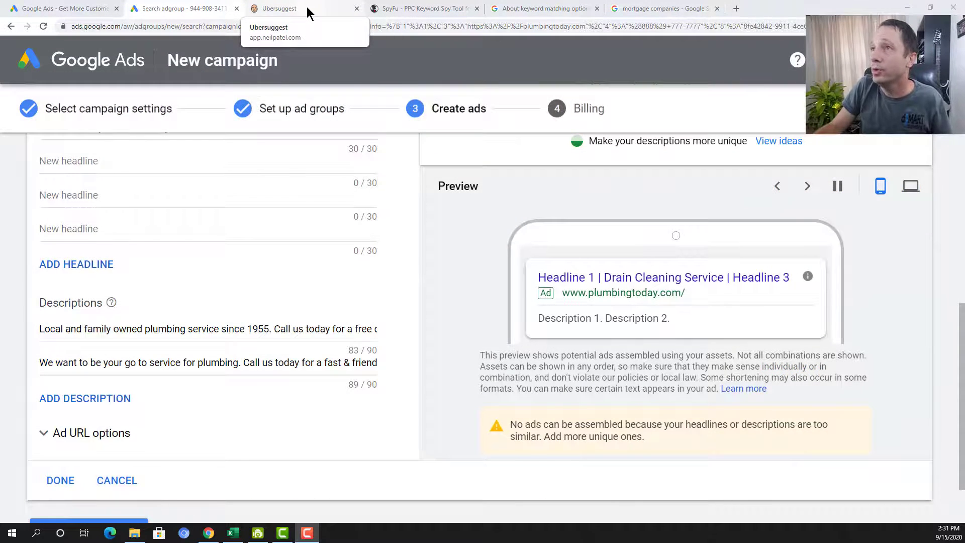
Switch to Ubersuggest and examine the keyword overview, search volume chart and keyword ideas for "drain cleaning".
click(308, 12)
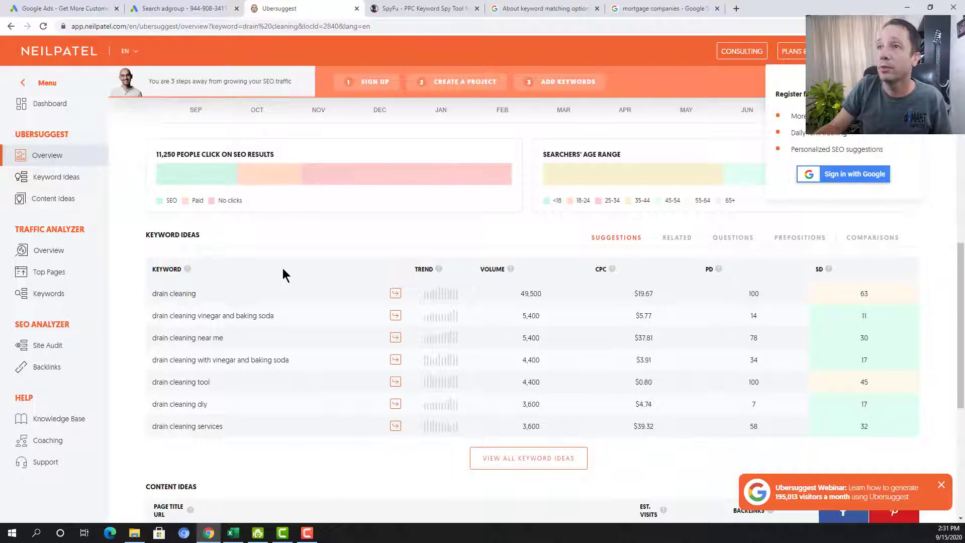
scroll(282, 274, up, 4)
scroll(283, 274, up, 3)
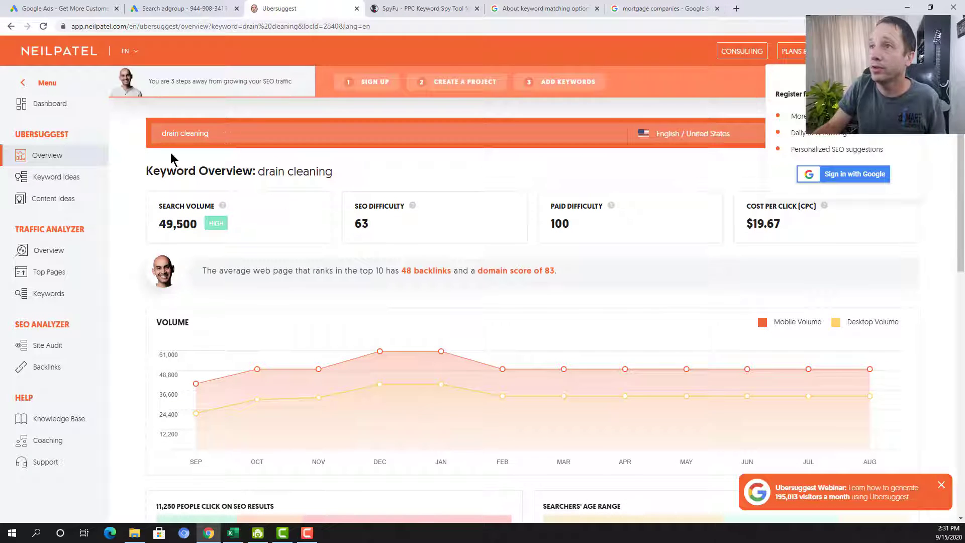
scroll(302, 298, down, 3)
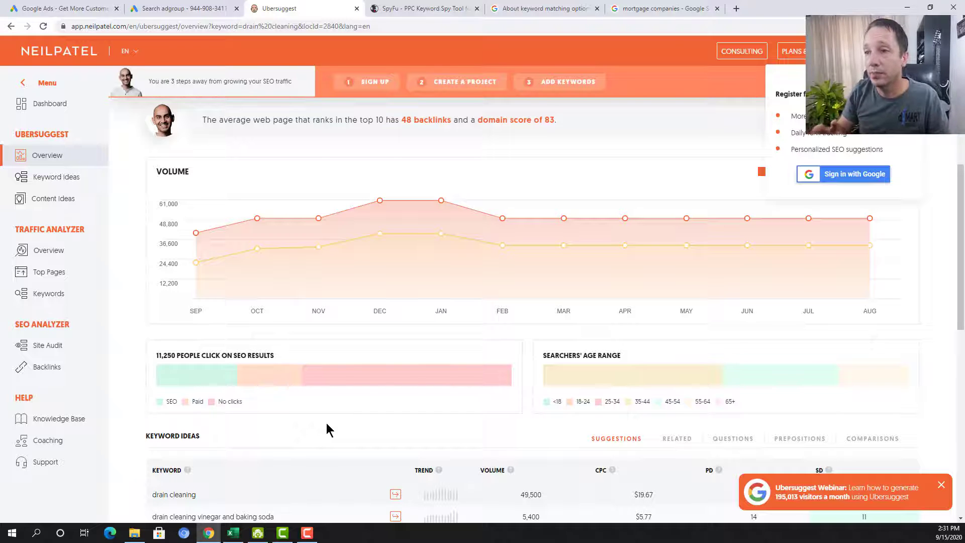
scroll(327, 424, down, 2)
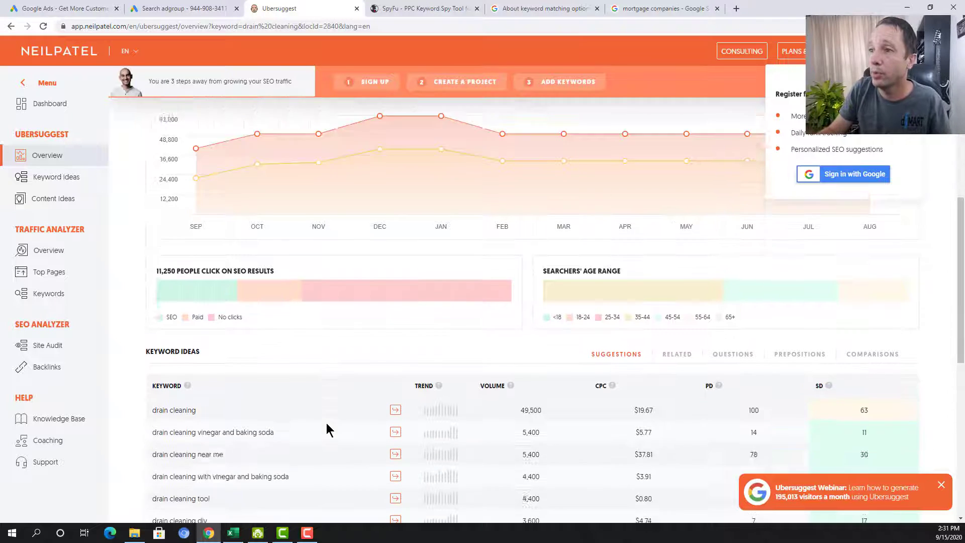
scroll(326, 430, down, 1)
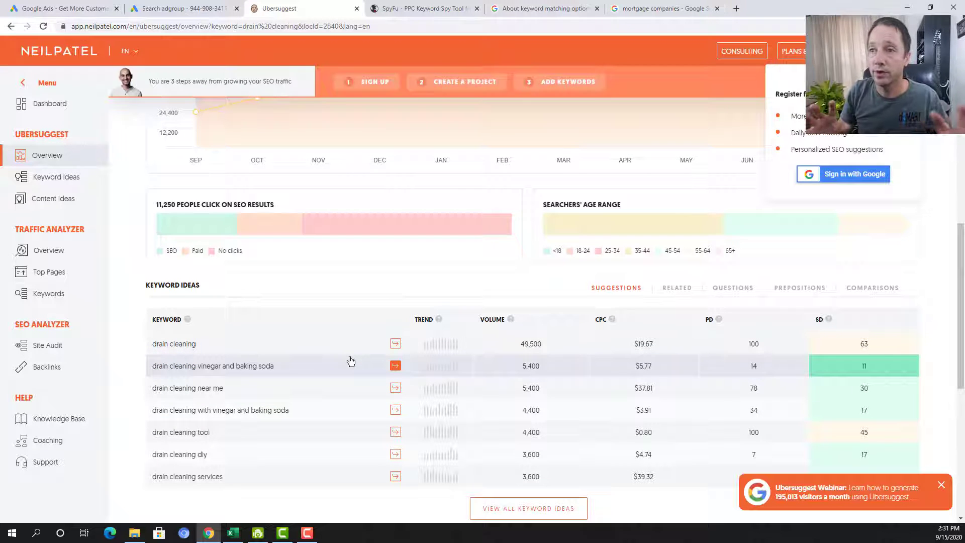
scroll(351, 360, up, 6)
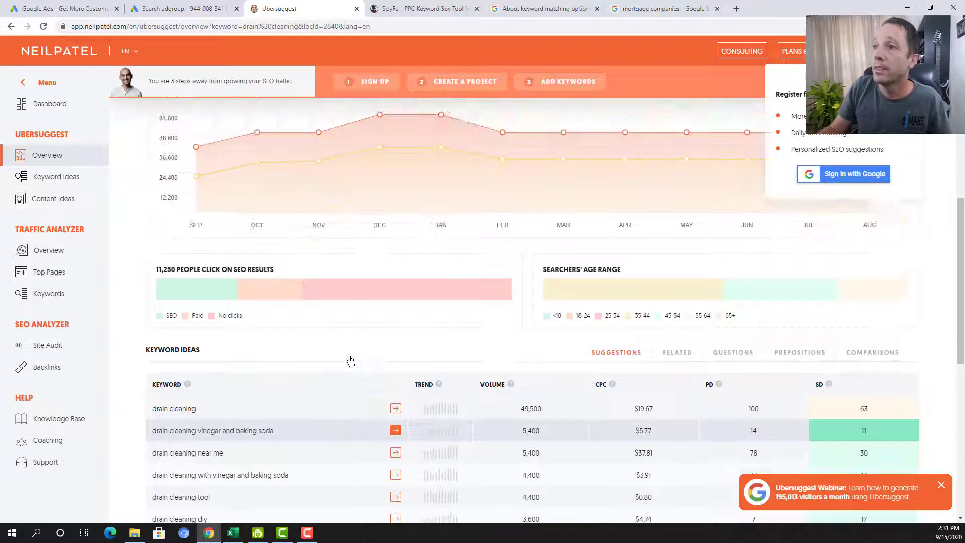
Switch to SpyFu and examine the PPC keywords of rotorooter.com, including their cost per click and monthly searches.
click(426, 8)
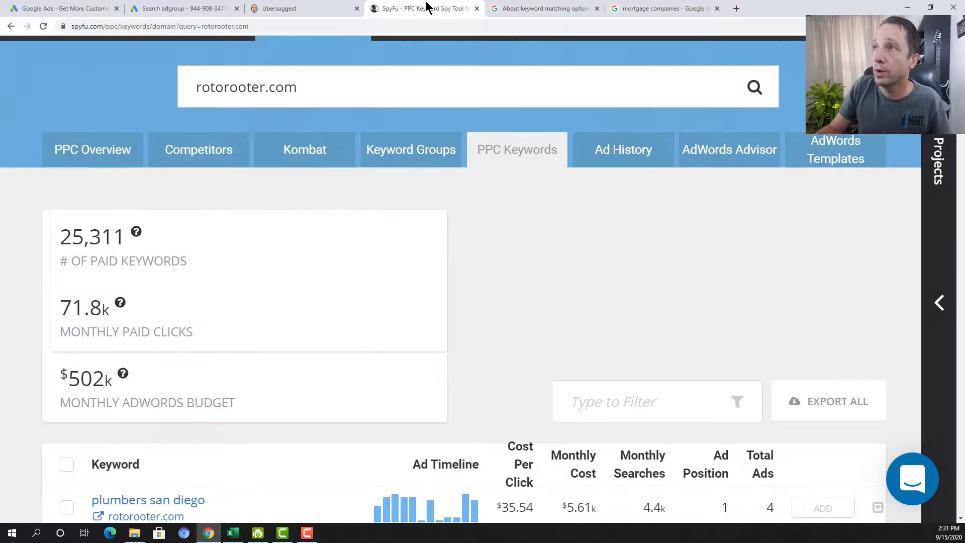
scroll(404, 245, up, 2)
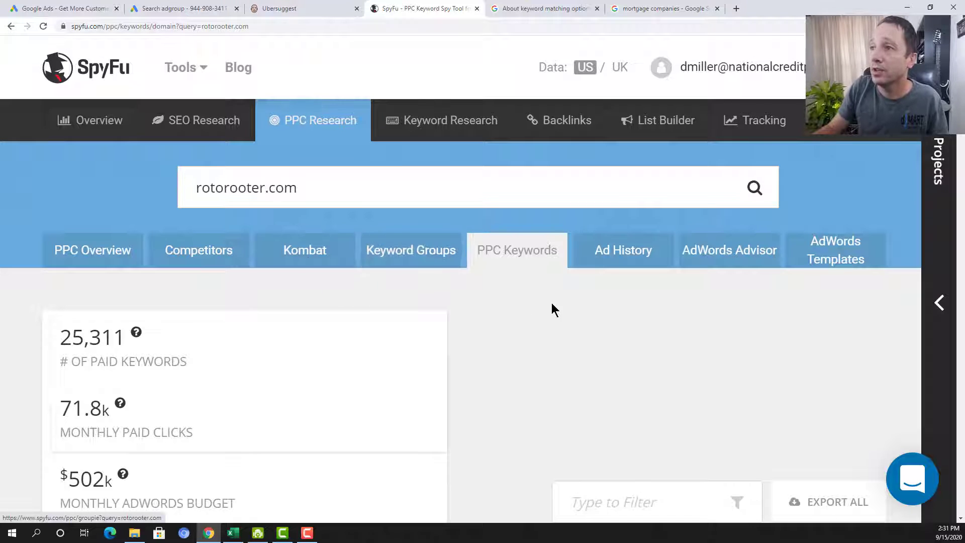
scroll(551, 304, down, 4)
scroll(553, 313, down, 6)
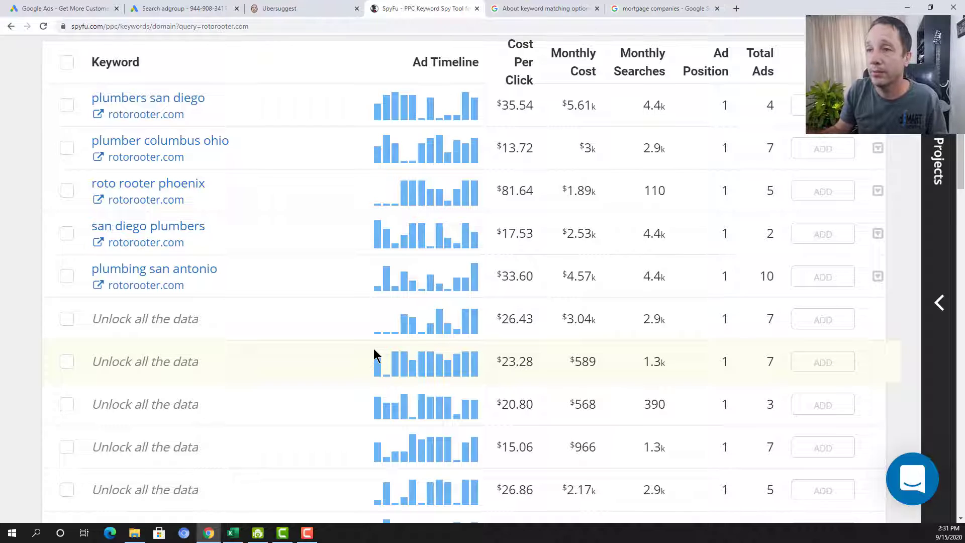
scroll(376, 356, up, 4)
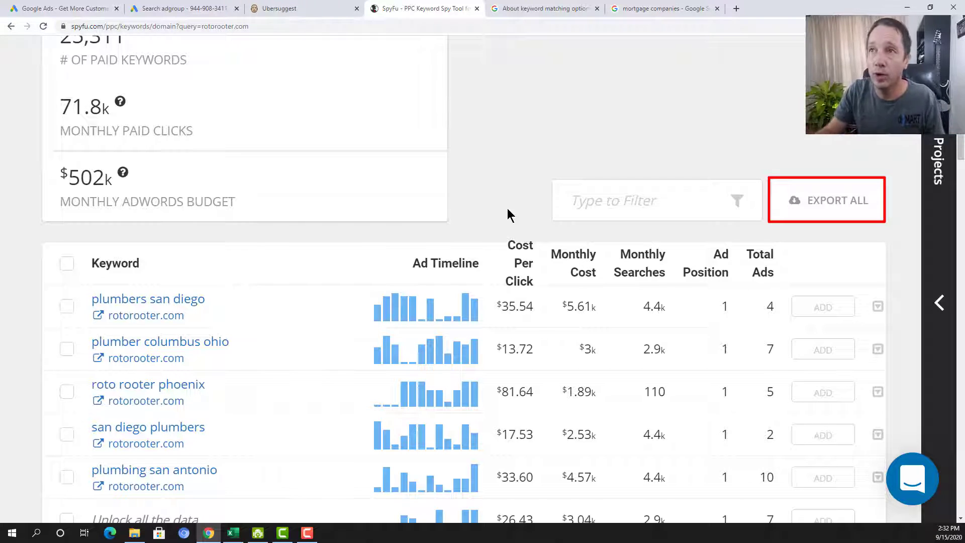
Return to the Google Ads ad creation page and change the third headline to "Locally Owned Drain Cleaners".
click(202, 7)
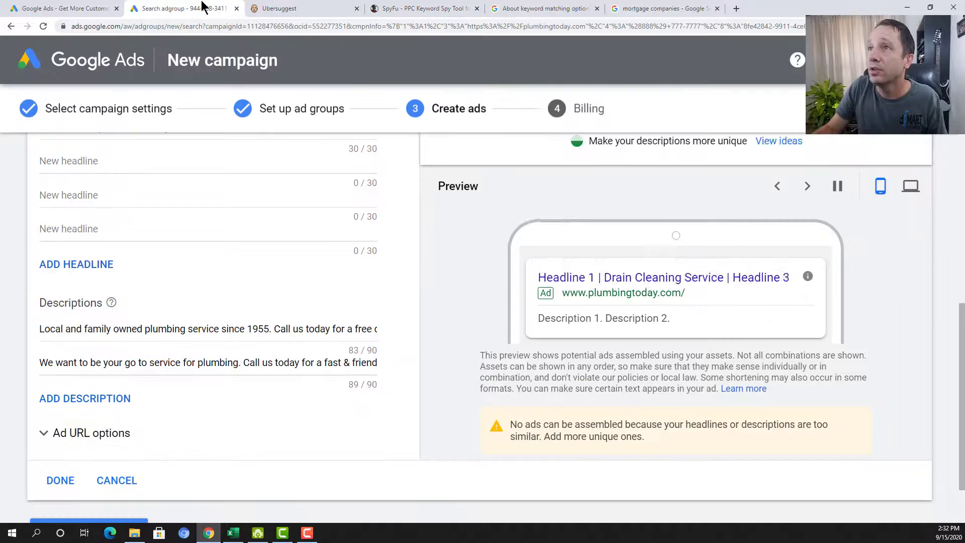
scroll(228, 243, up, 10)
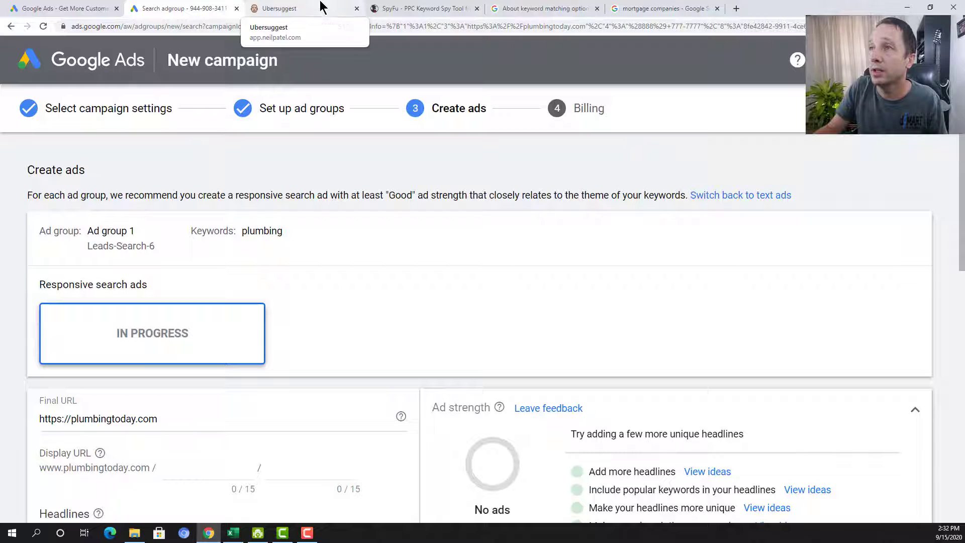
scroll(305, 254, down, 5)
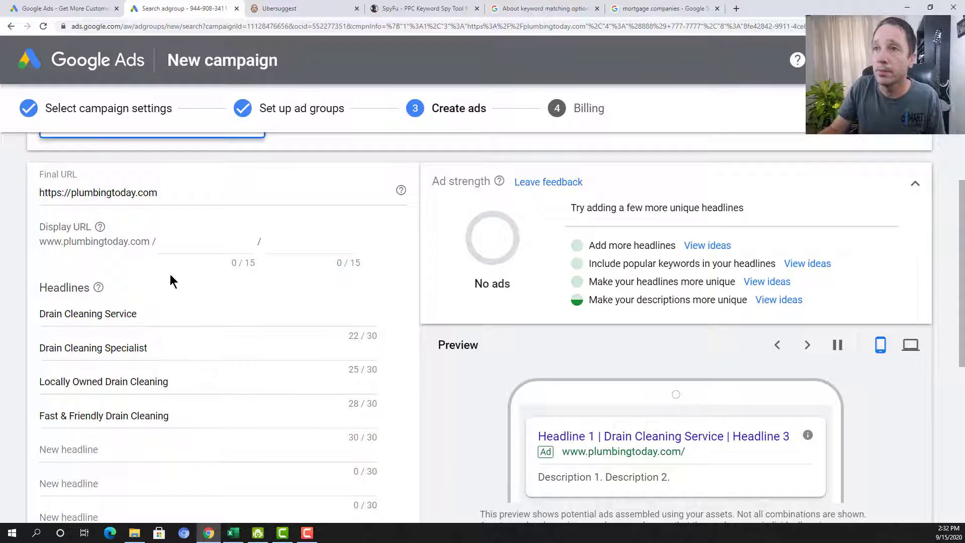
scroll(123, 318, down, 2)
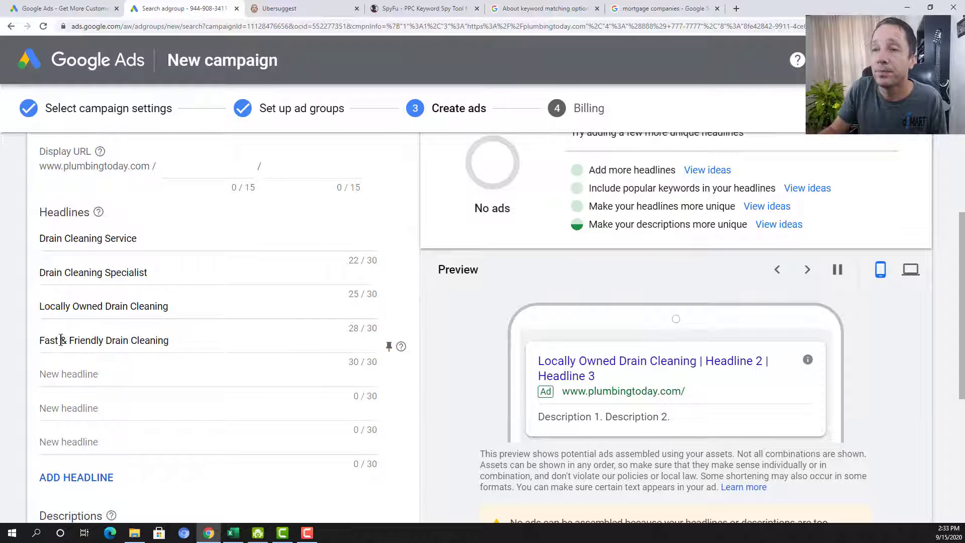
drag(172, 306, 155, 306)
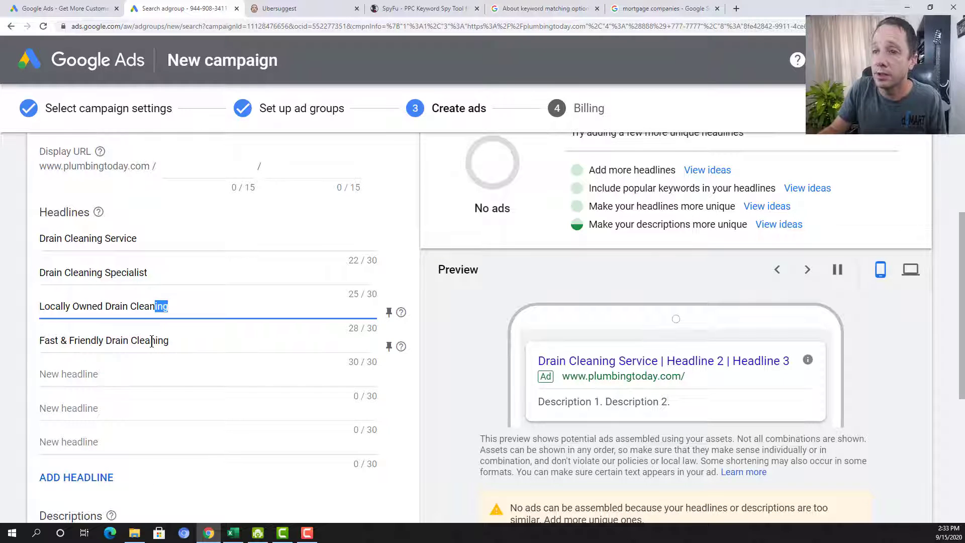
text(ers)
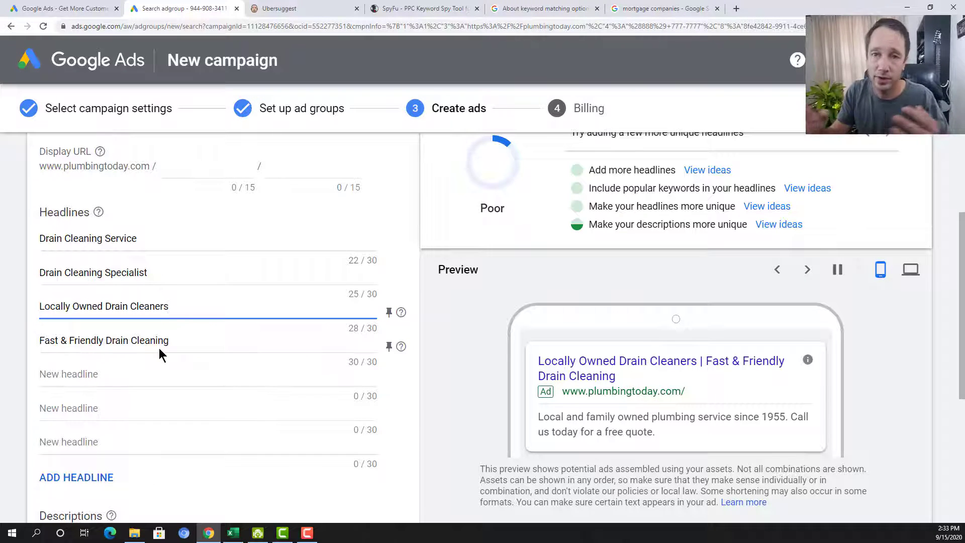
Review the responsive search ad's descriptions, highlighting the year 1955 in the first one, and save the ad to continue.
scroll(159, 348, down, 5)
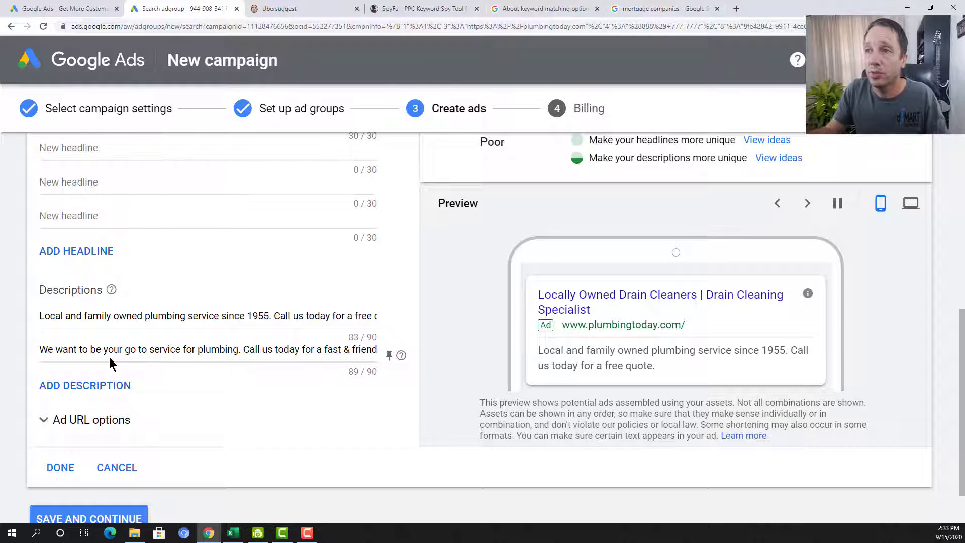
double_click(261, 316)
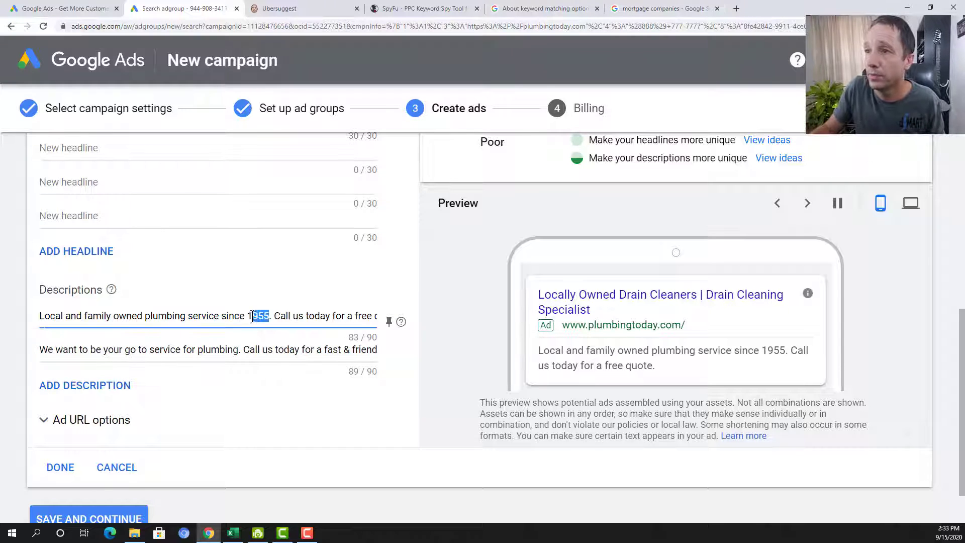
click(240, 317)
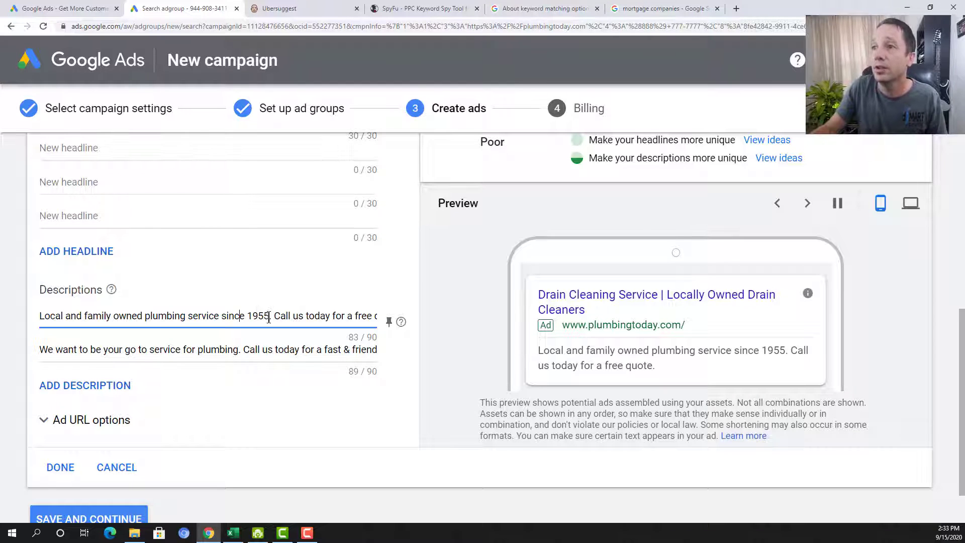
drag(269, 317, 248, 315)
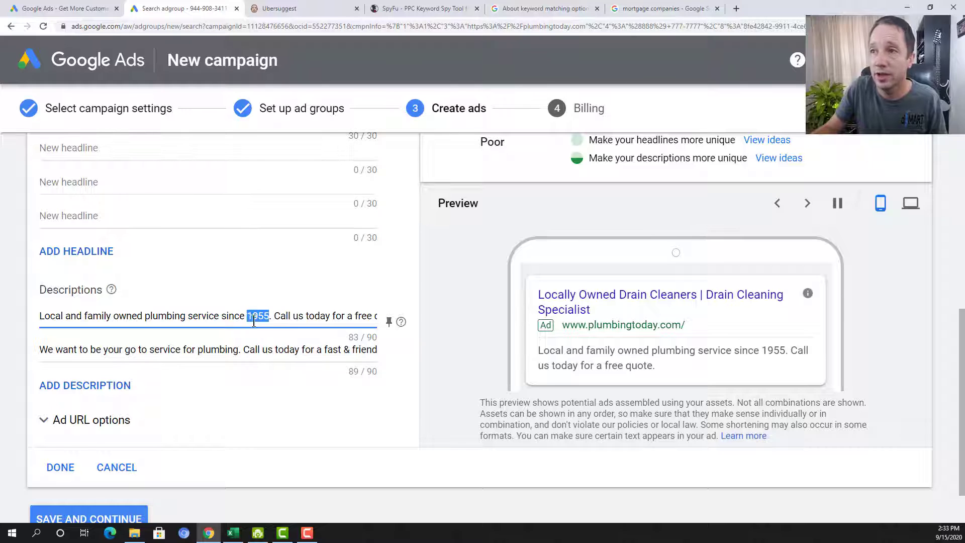
scroll(198, 317, down, 2)
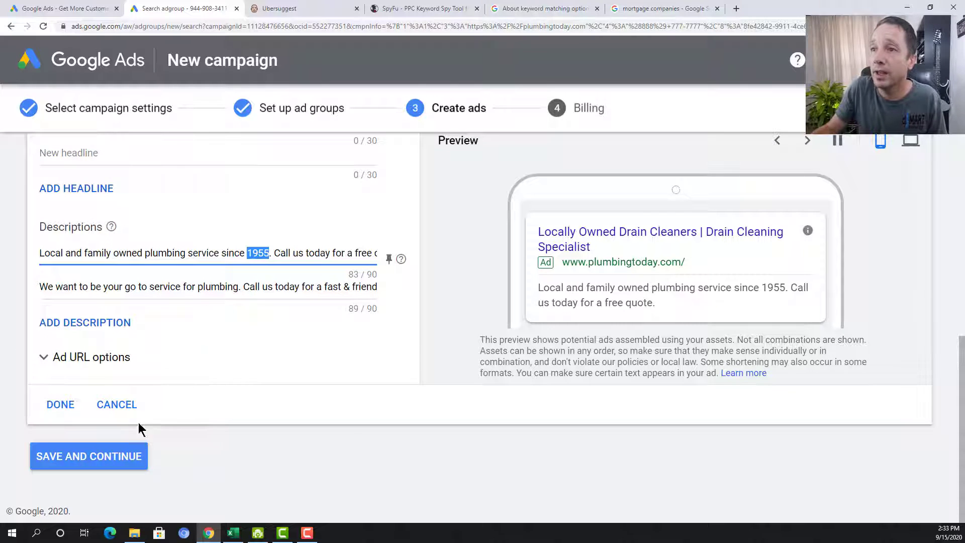
click(104, 457)
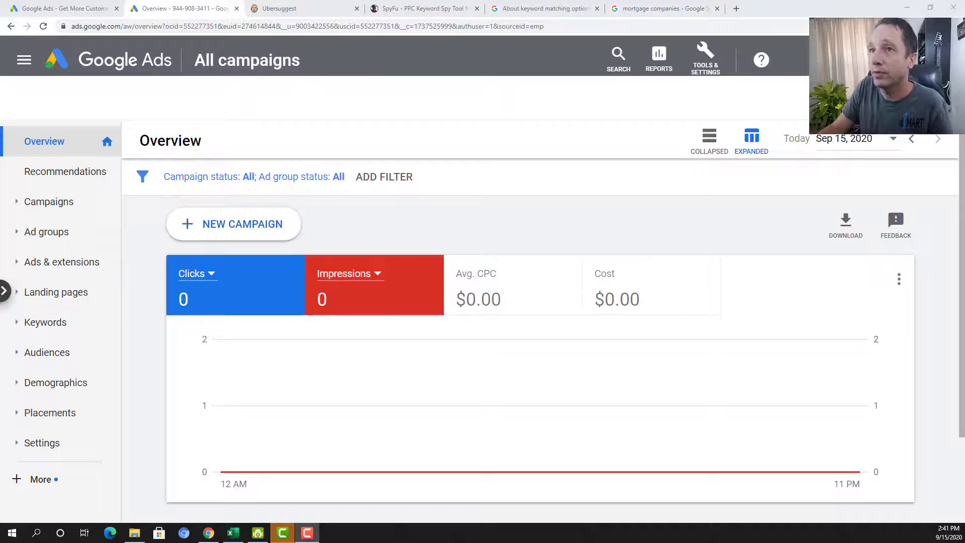
Review the search keywords across all campaigns and open the search terms report.
click(76, 202)
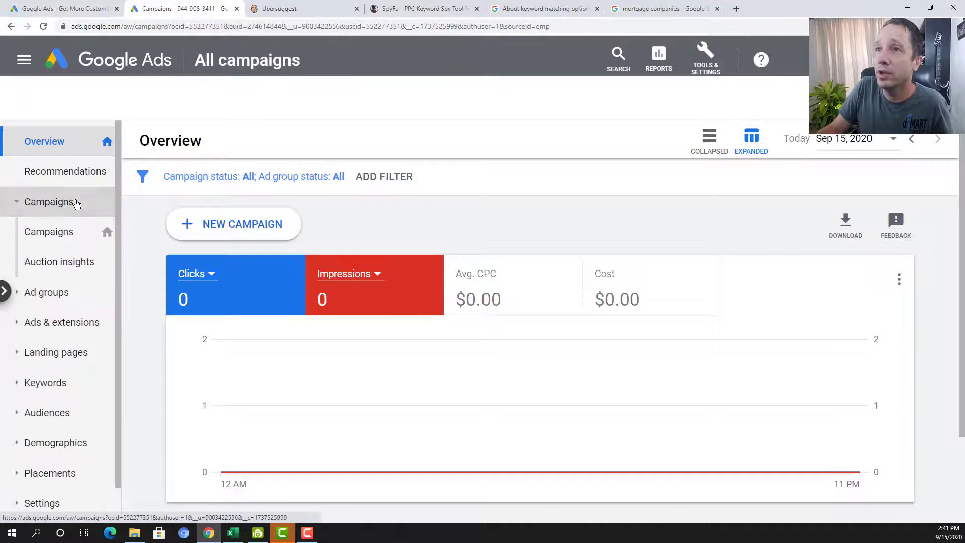
click(25, 384)
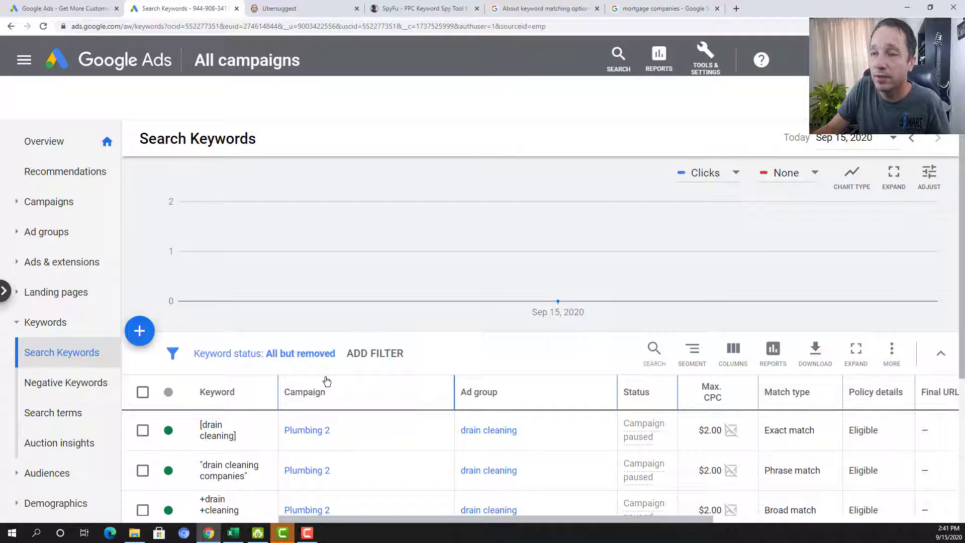
scroll(325, 378, down, 2)
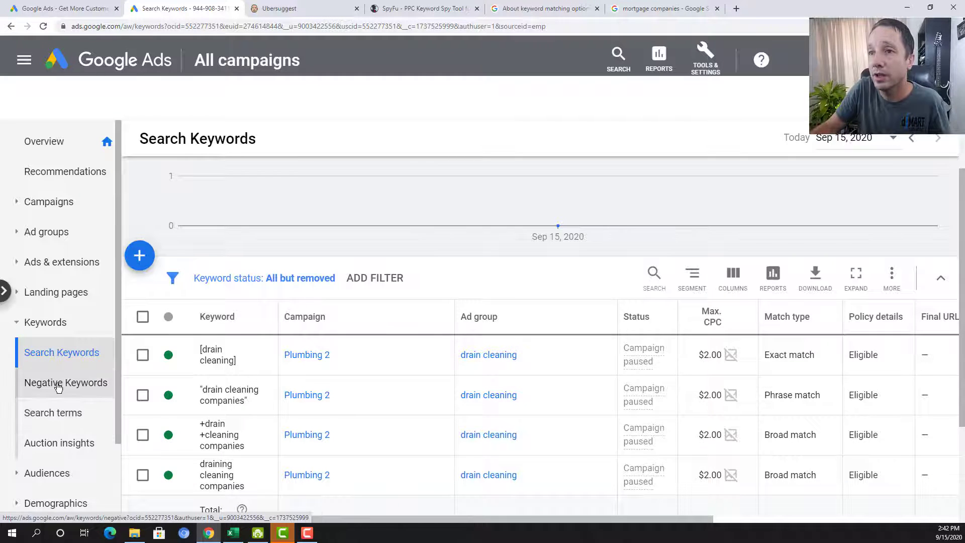
click(50, 415)
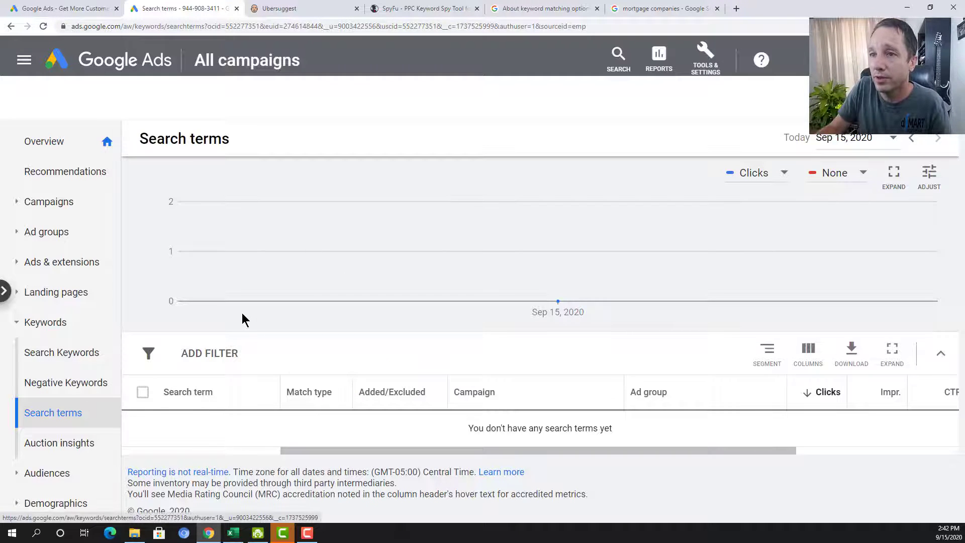
Check the negative keywords list for all campaigns and return to the search terms report.
mouse_move(199, 288)
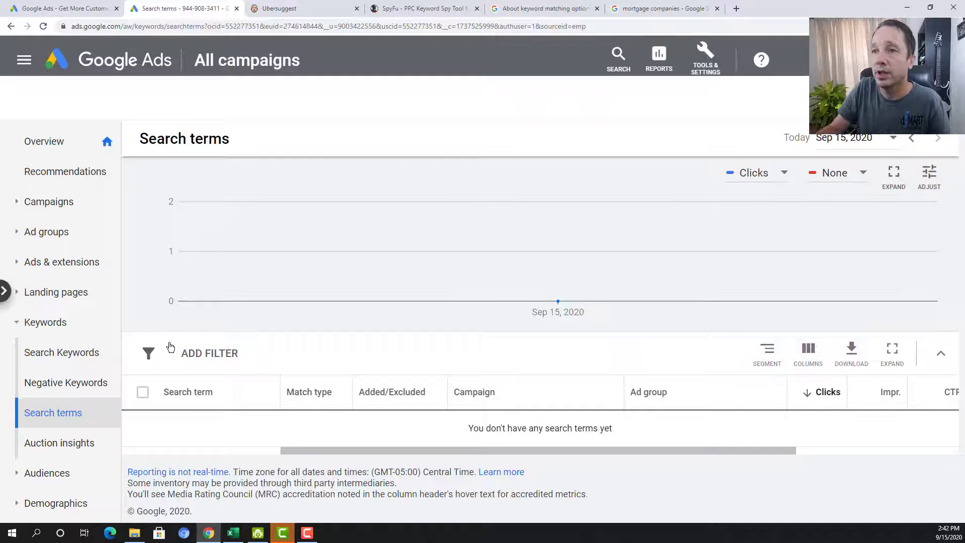
click(65, 384)
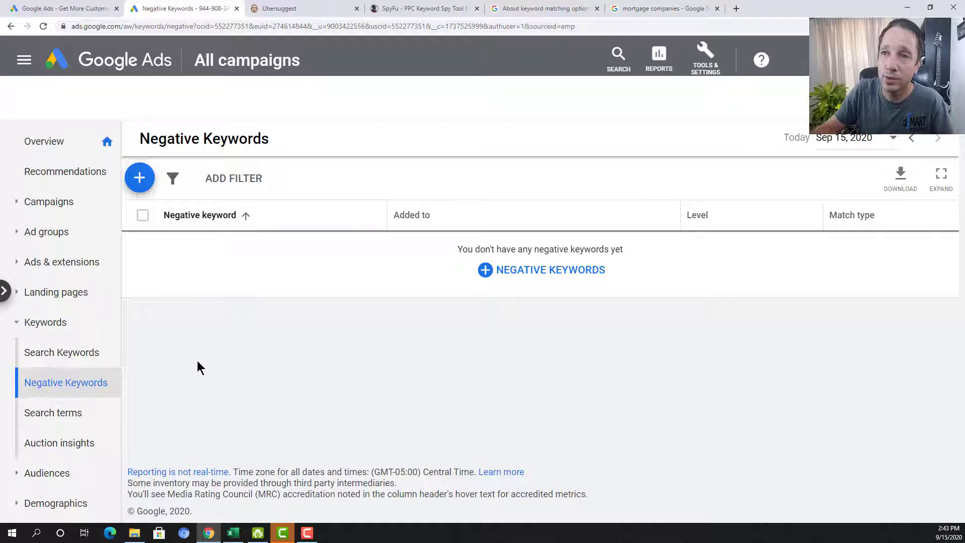
click(58, 415)
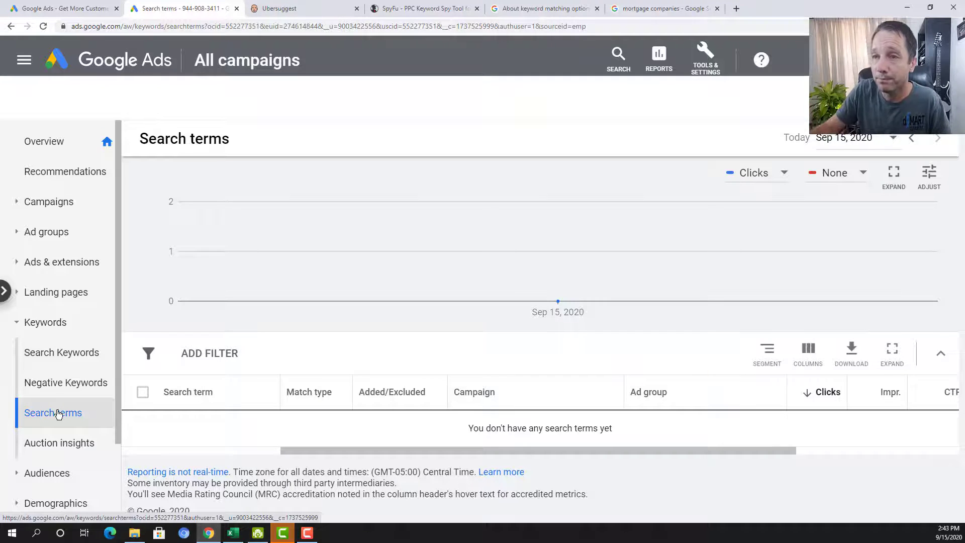
Open the search keywords list and review the drain cleaning keywords with their match types and status.
click(63, 327)
click(63, 326)
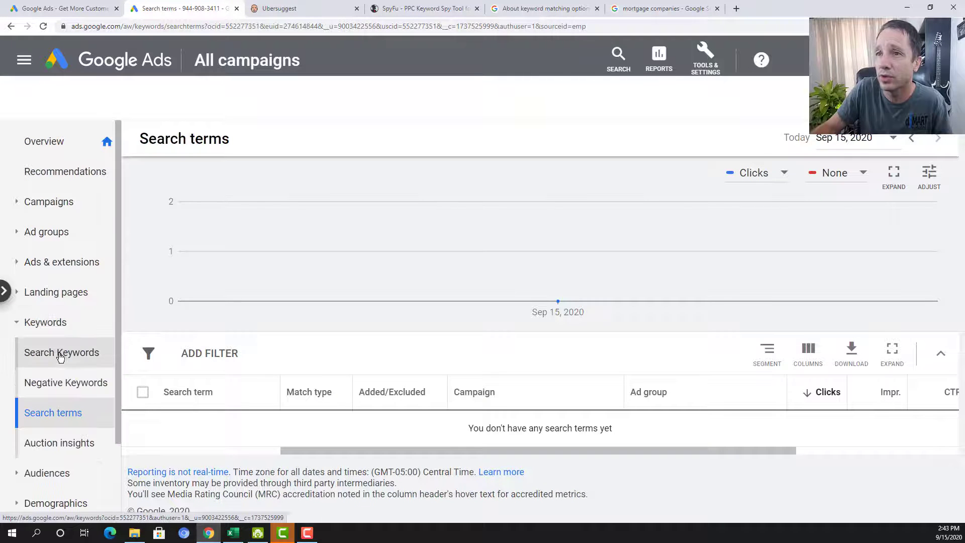
click(58, 352)
scroll(351, 352, down, 3)
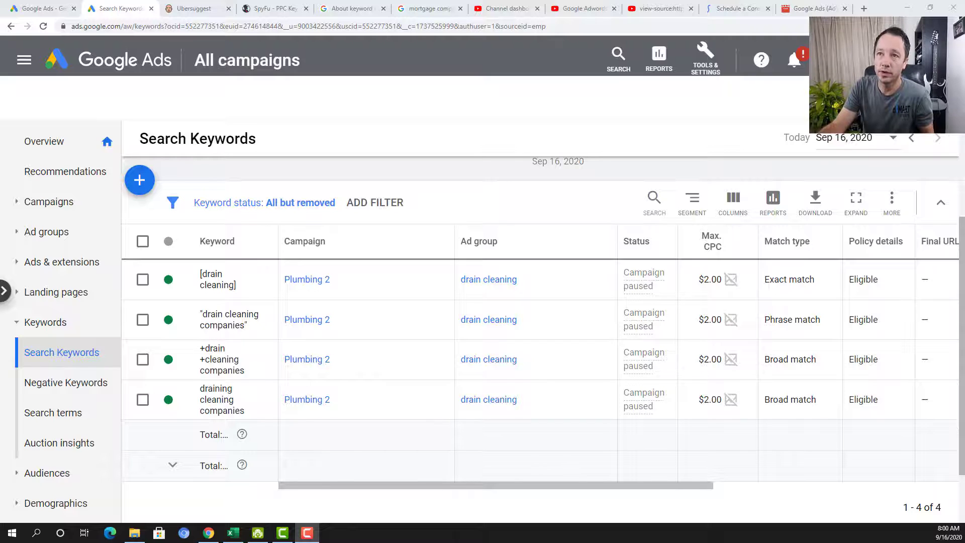
Open the ad extensions overview and examine the extension types that can be created.
click(76, 264)
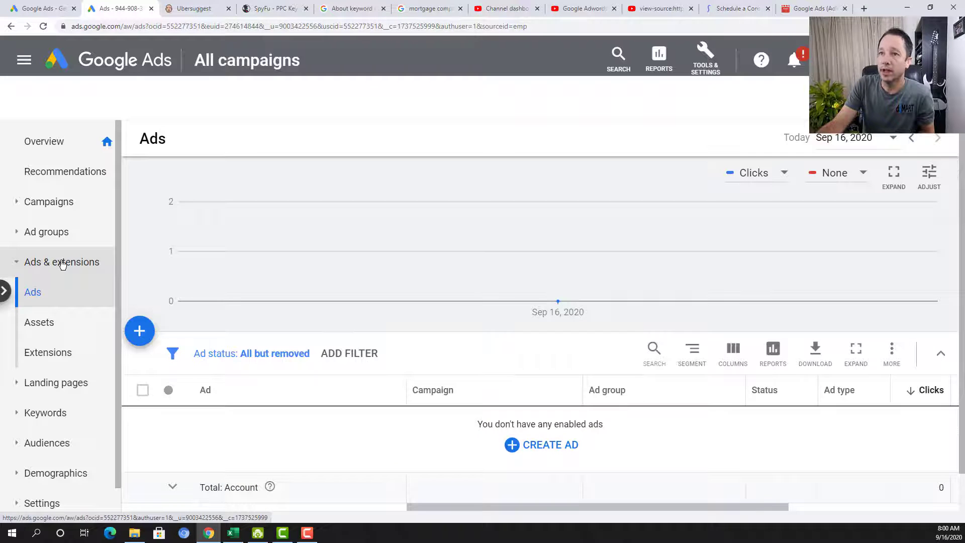
click(46, 353)
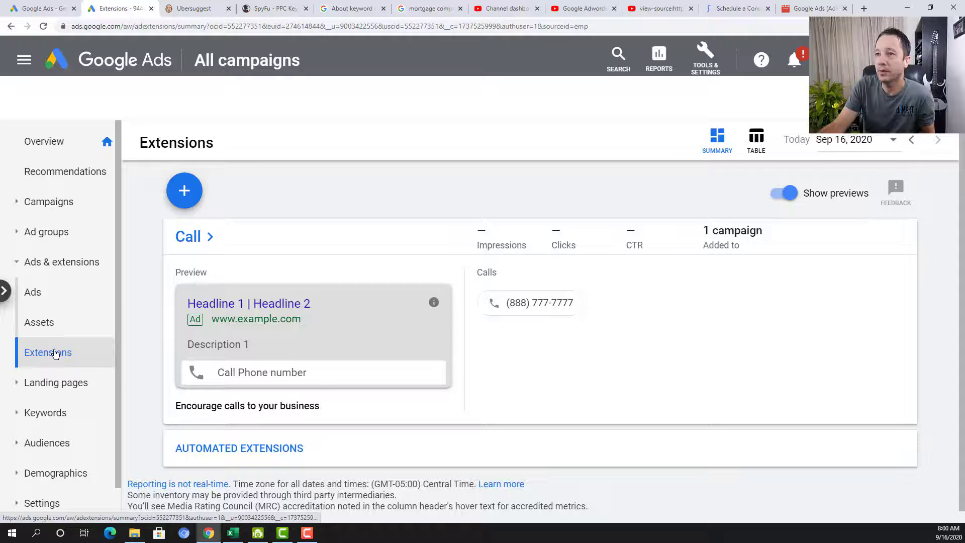
click(185, 195)
scroll(152, 285, down, 1)
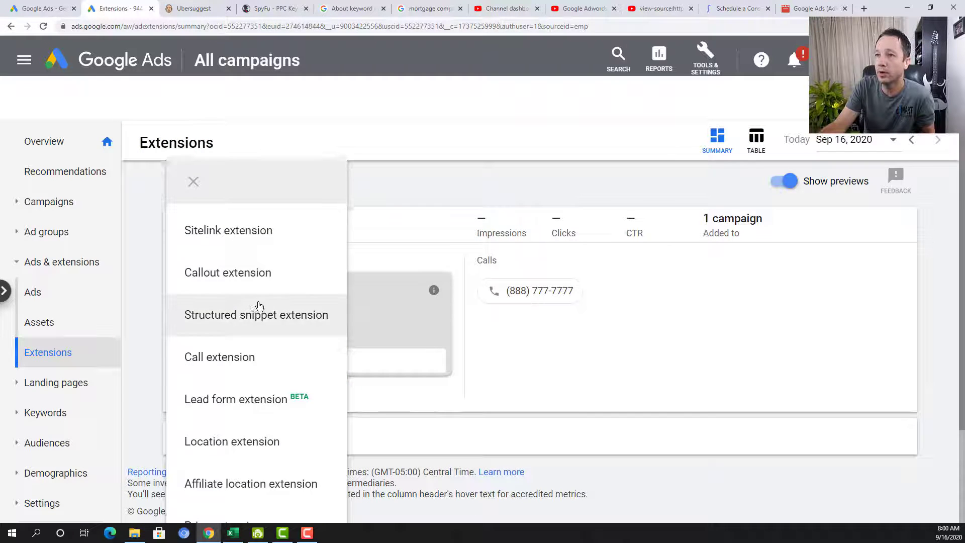
scroll(259, 306, down, 2)
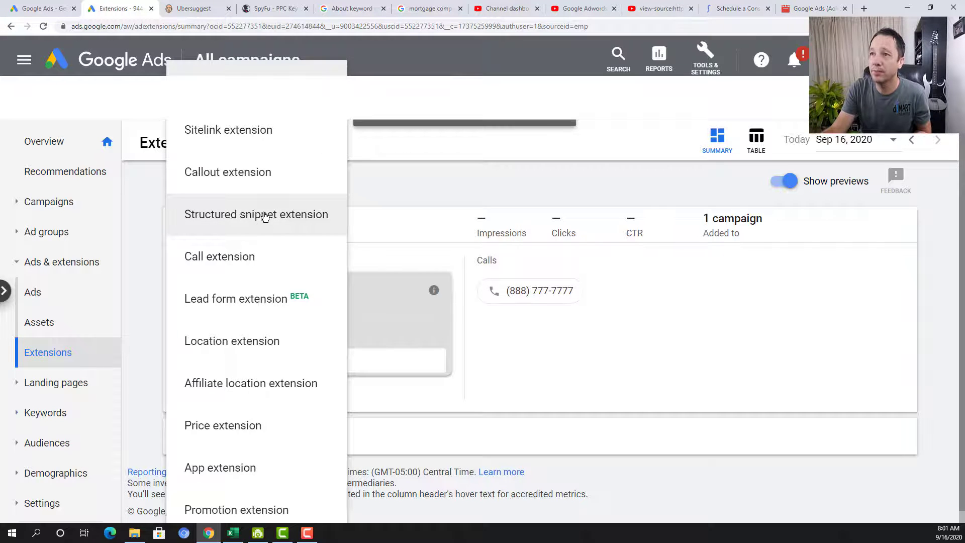
Open a new structured snippet extension form and examine its fields and the levels it can be added to.
click(265, 216)
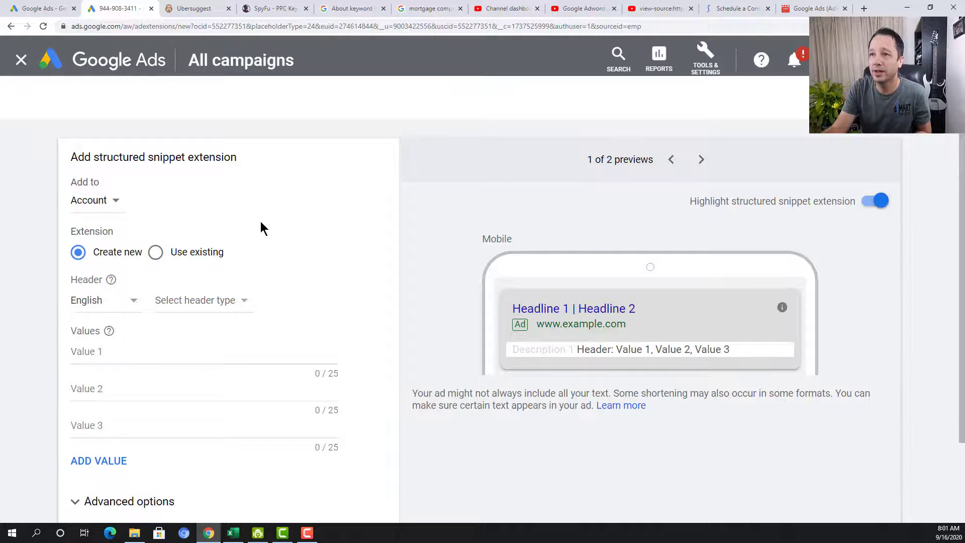
scroll(261, 222, down, 2)
scroll(145, 311, up, 2)
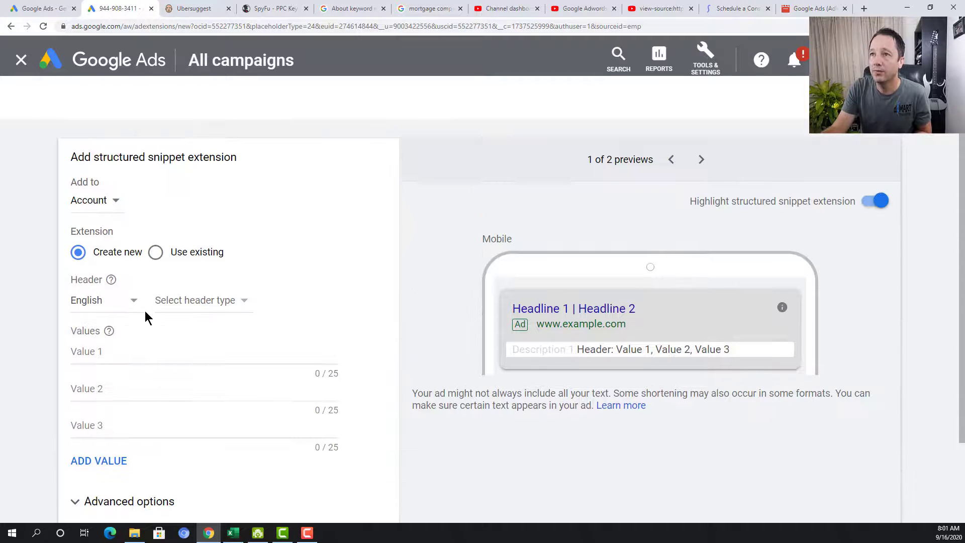
click(113, 200)
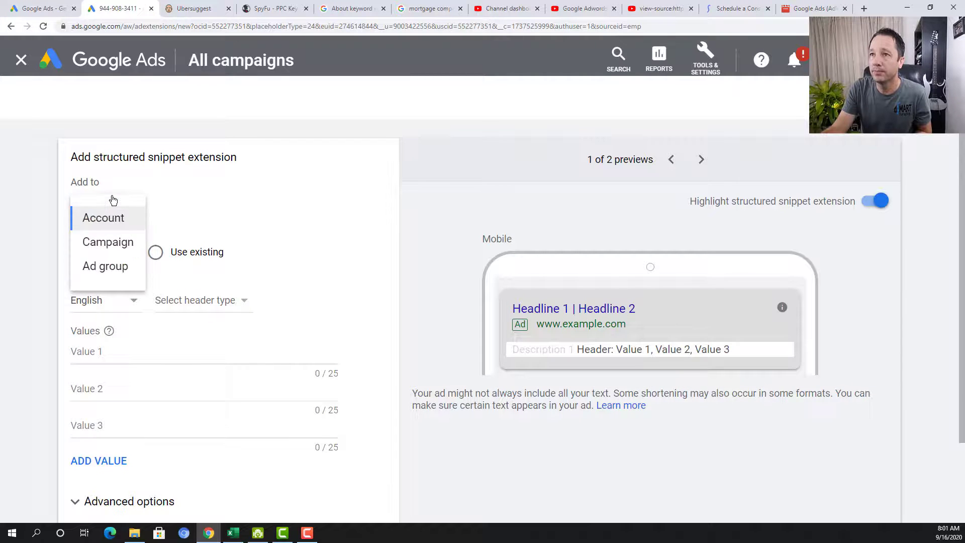
click(280, 216)
scroll(274, 242, down, 2)
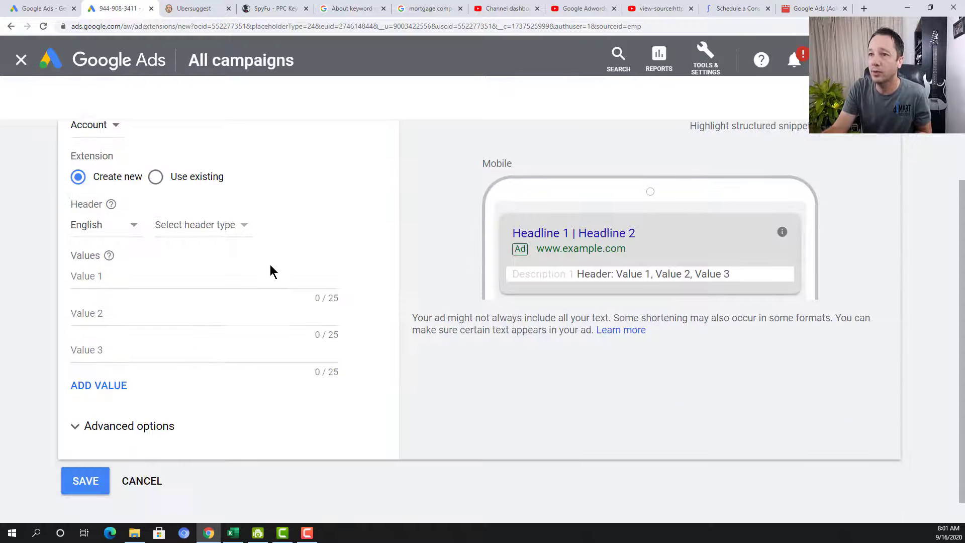
Examine the header types available for the structured snippet extension and cancel the form without saving.
click(219, 227)
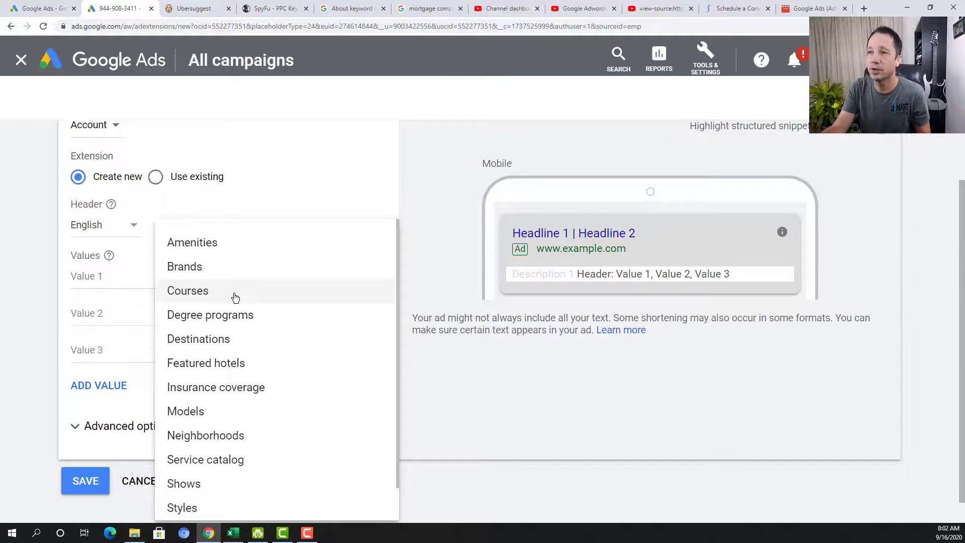
scroll(230, 475, down, 1)
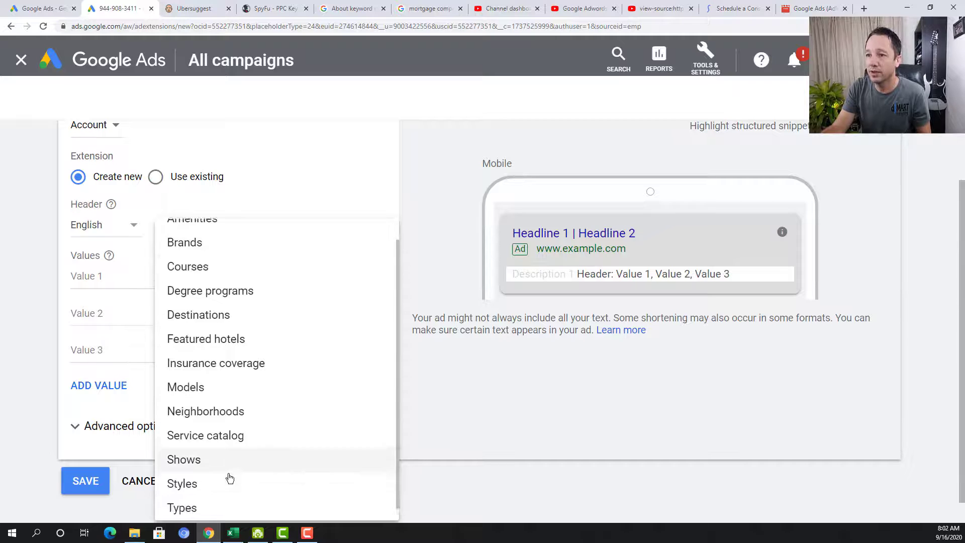
scroll(227, 475, up, 1)
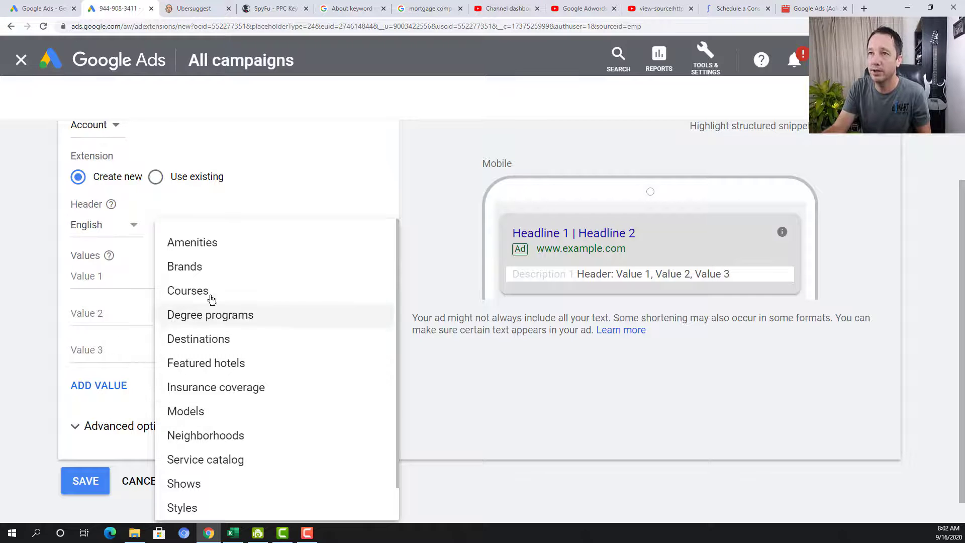
click(134, 487)
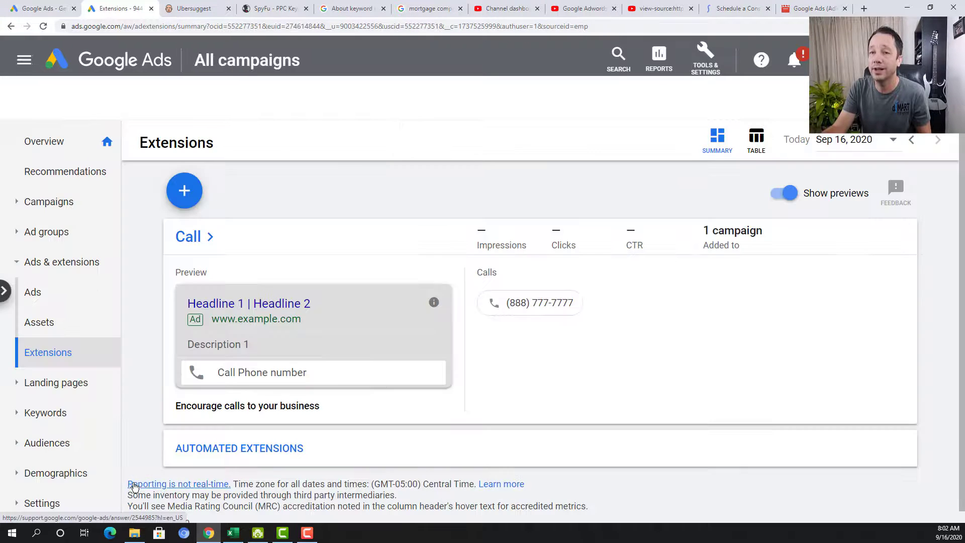
Examine the list of extension types again, including the lead form extension, and go to the campaigns overview.
click(193, 192)
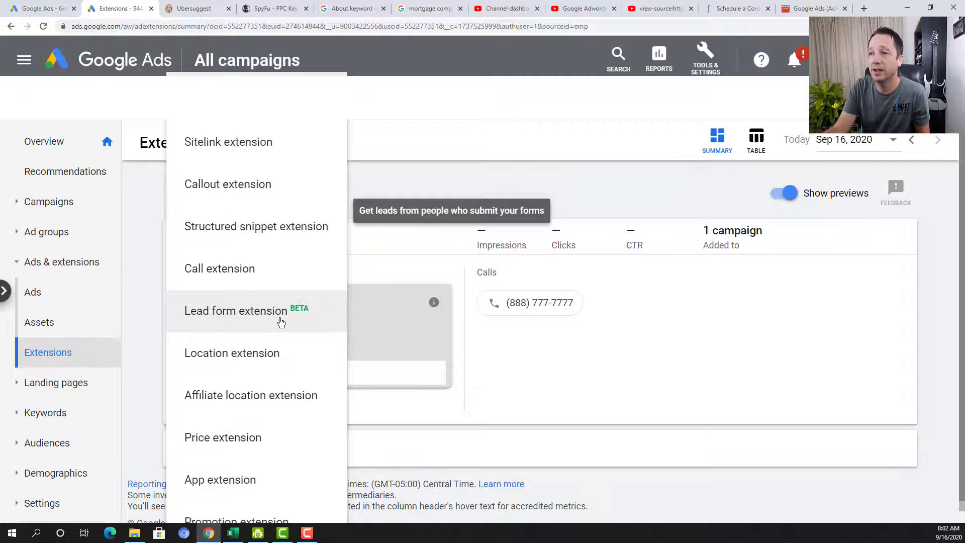
scroll(280, 321, down, 1)
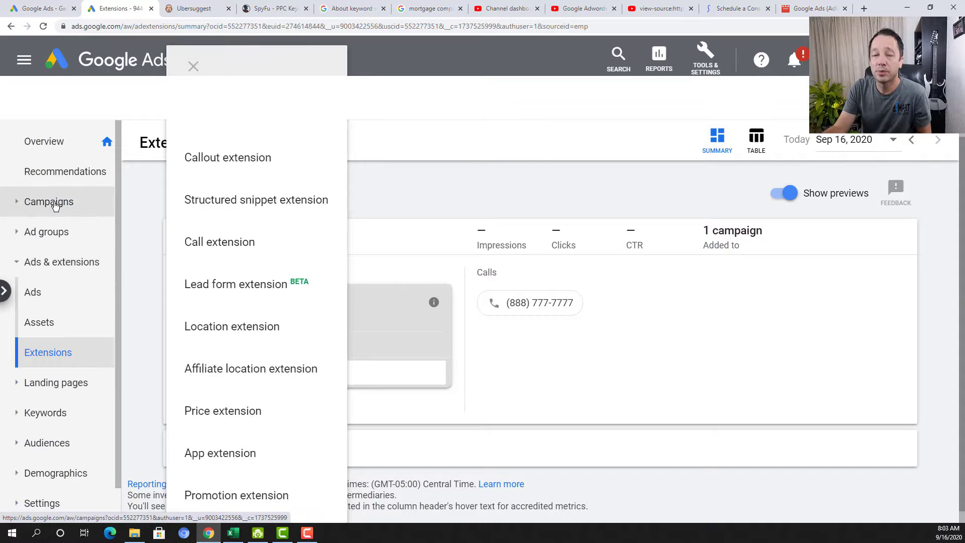
click(55, 206)
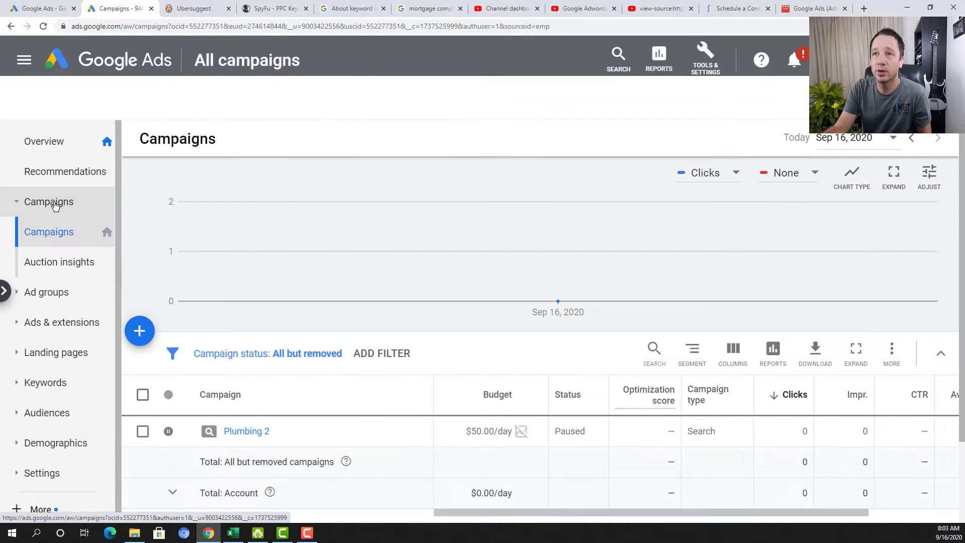